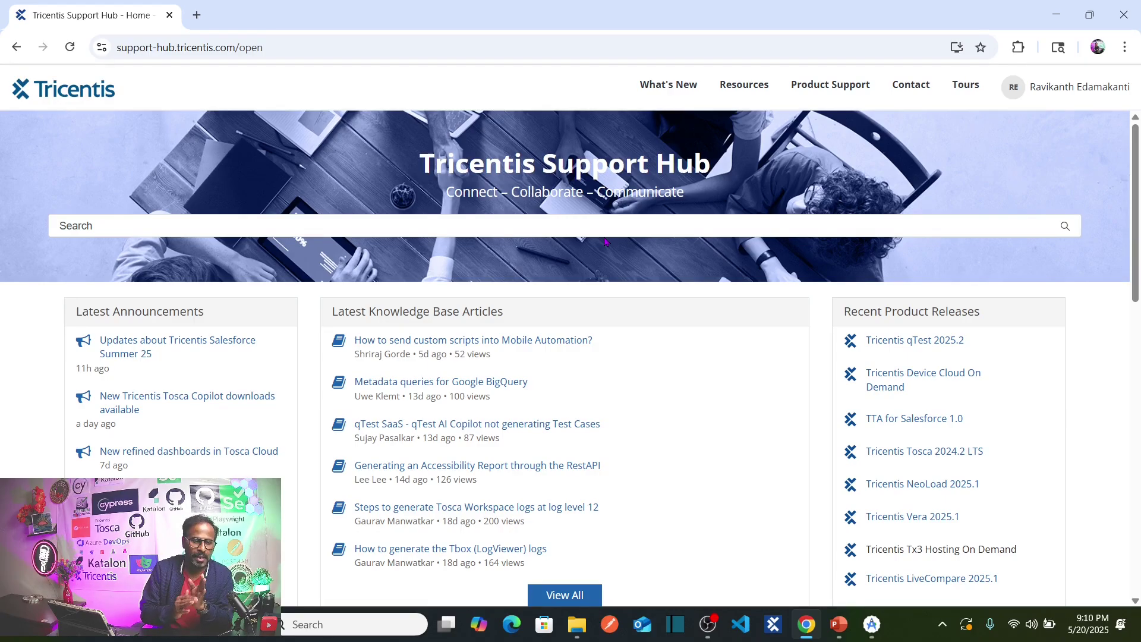
Open the Tricentis Tosca product support page and go to its downloads list.
{"action": "left_click", "coordinate": [285, 47]}
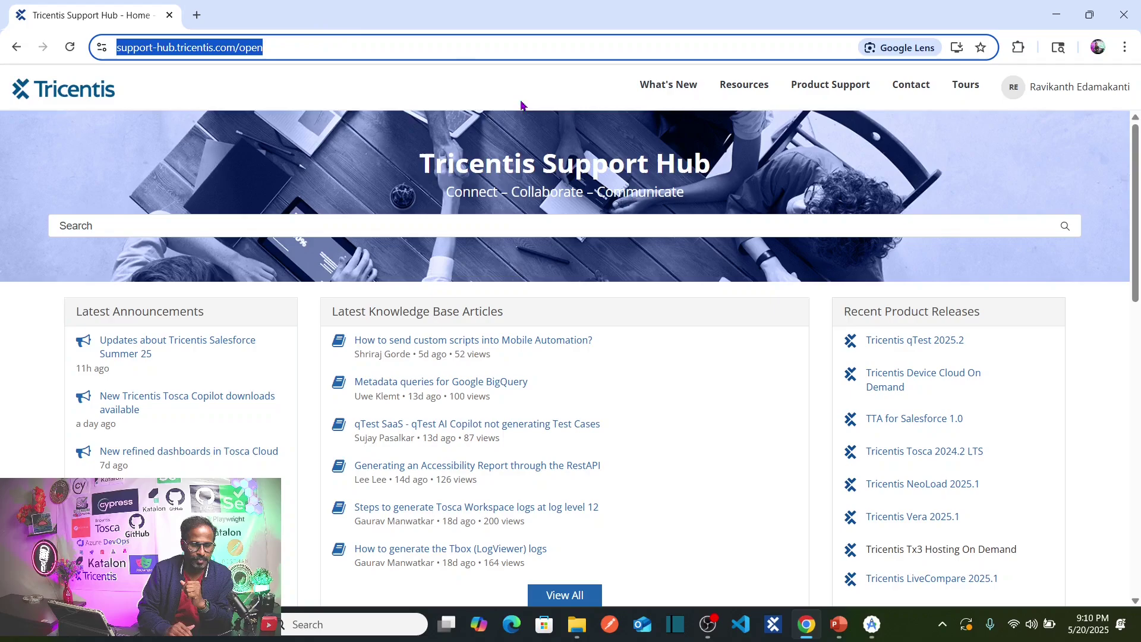
{"action": "mouse_move", "coordinate": [822, 93]}
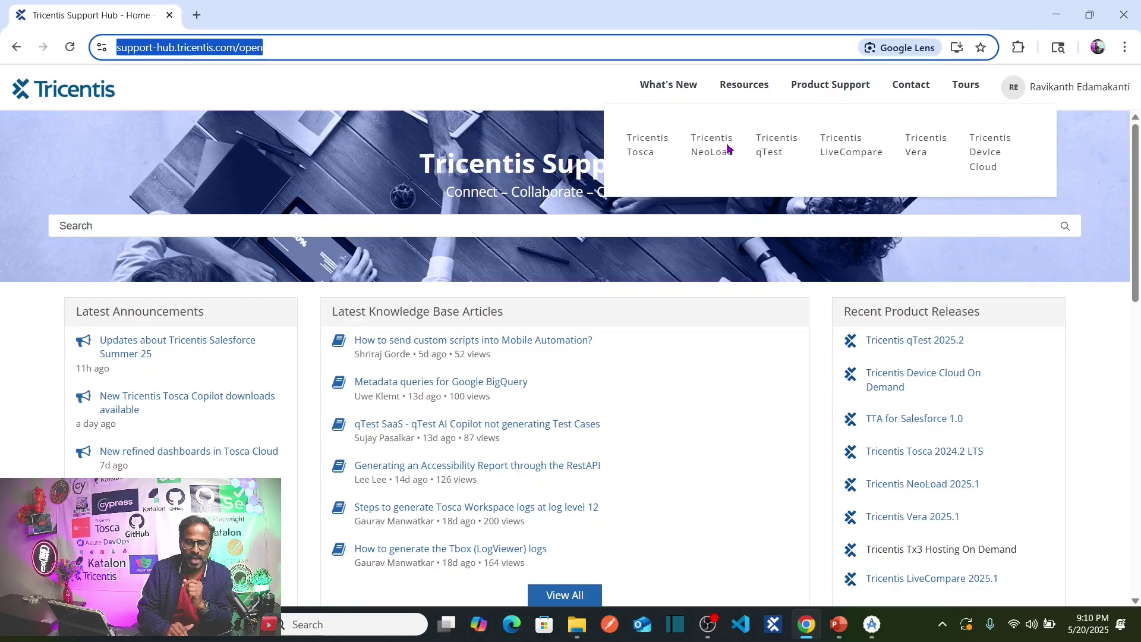
{"action": "left_click", "coordinate": [646, 150]}
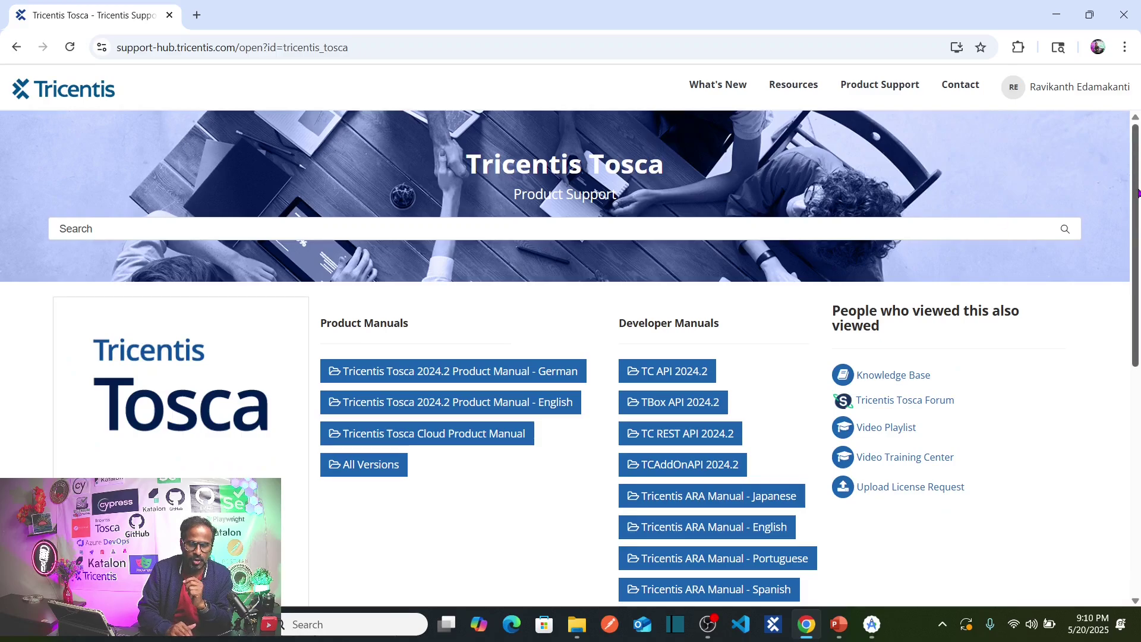
{"action": "scroll", "coordinate": [300, 416], "scroll_direction": "down", "scroll_amount": 3}
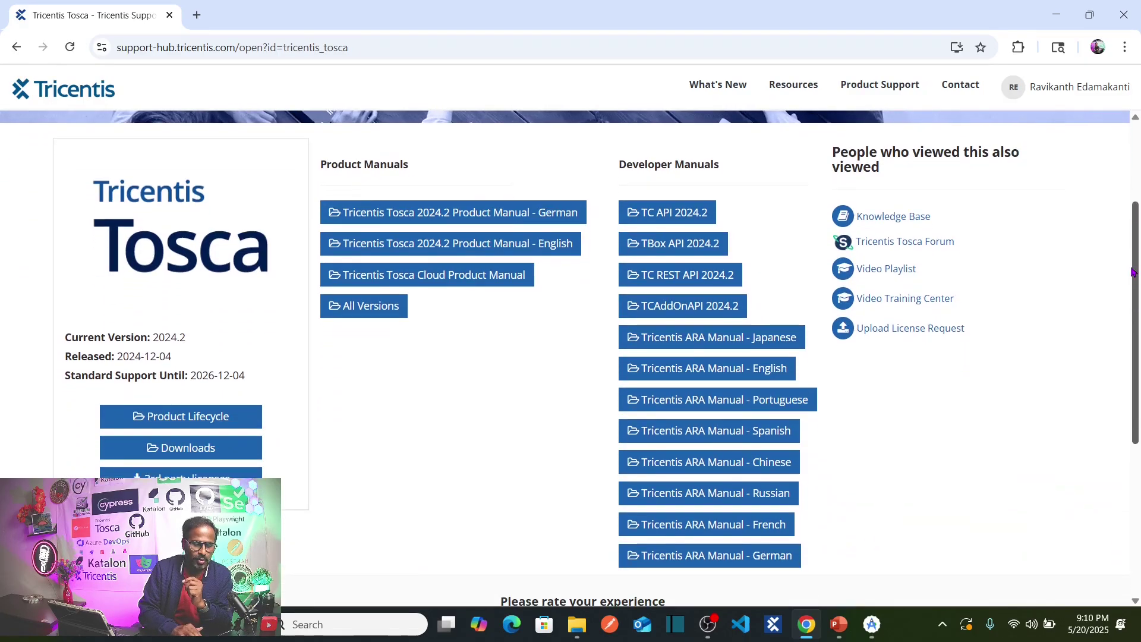
{"action": "left_click", "coordinate": [202, 453]}
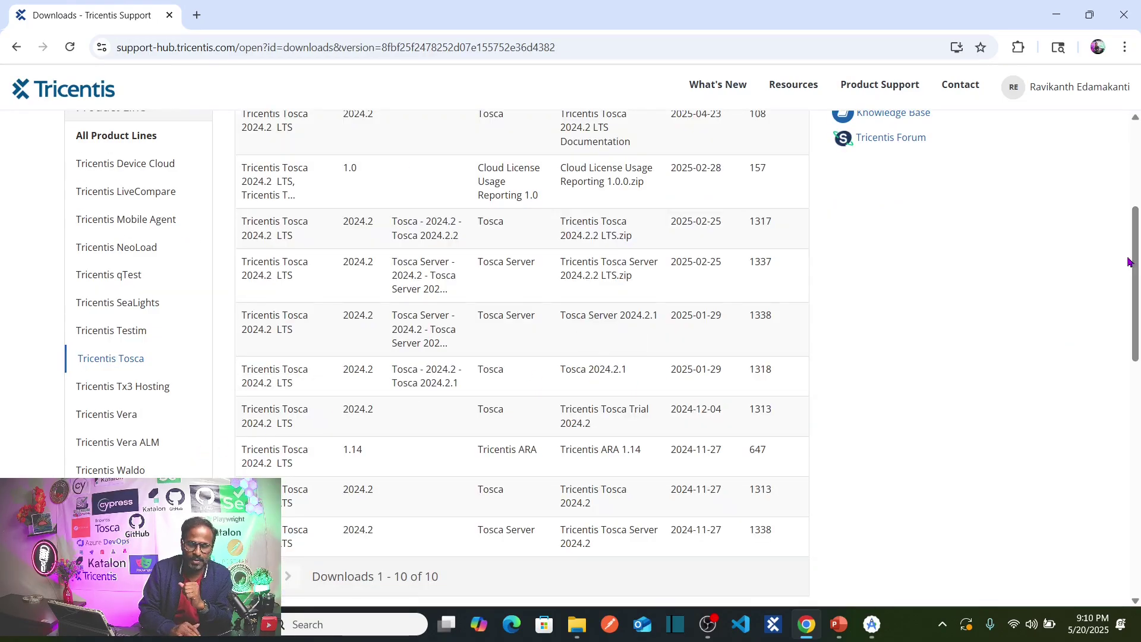
Filter the downloads to the Tricentis Mobile Agent product line and download the "TMA 2025.2 - Windows installer".
{"action": "scroll", "coordinate": [1133, 273], "scroll_direction": "down", "scroll_amount": 4}
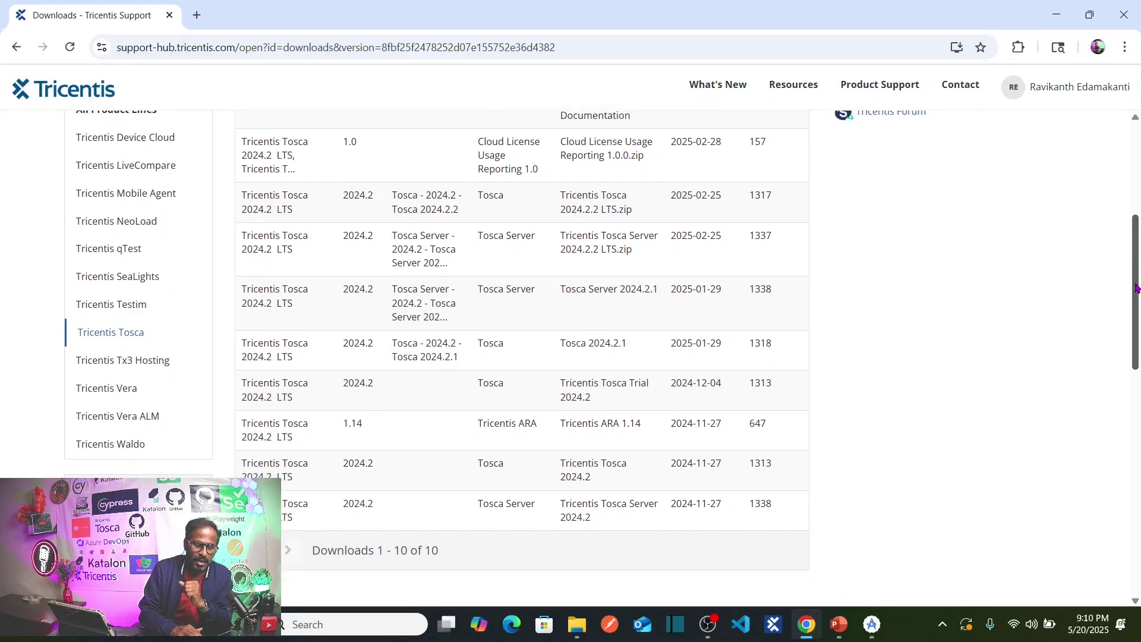
{"action": "scroll", "coordinate": [135, 363], "scroll_direction": "up", "scroll_amount": 5}
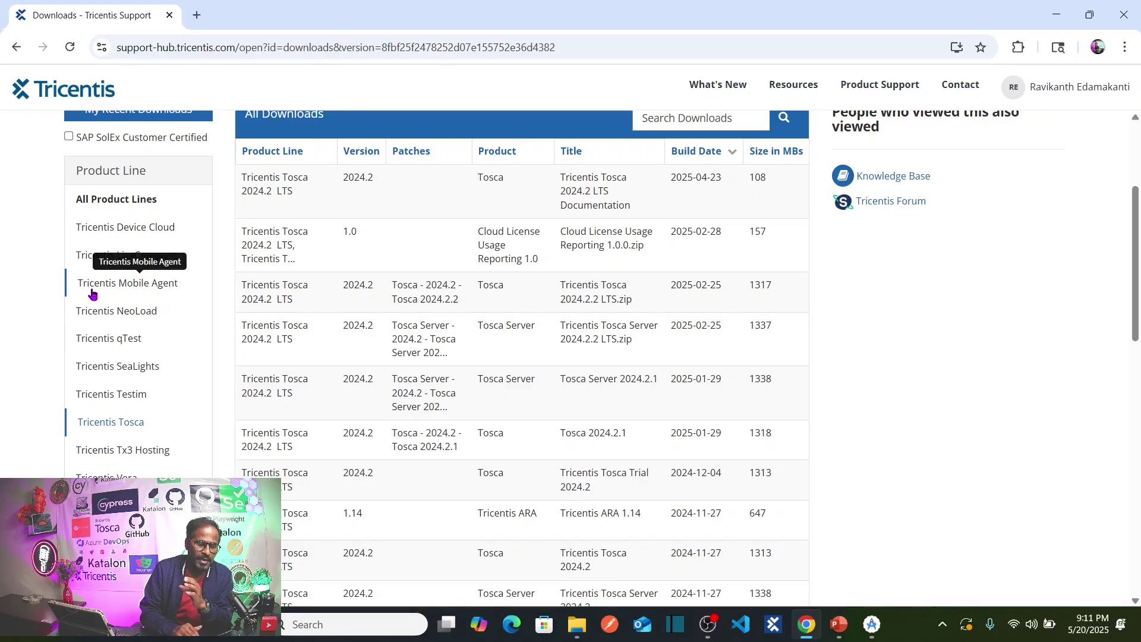
{"action": "left_click", "coordinate": [148, 289]}
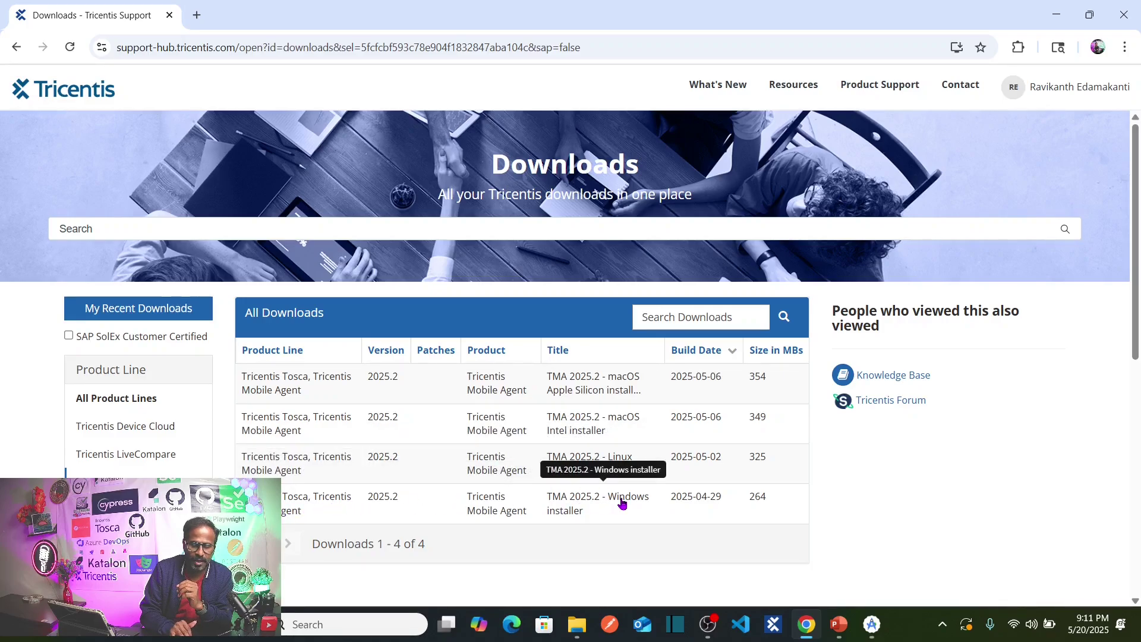
{"action": "left_click", "coordinate": [581, 507]}
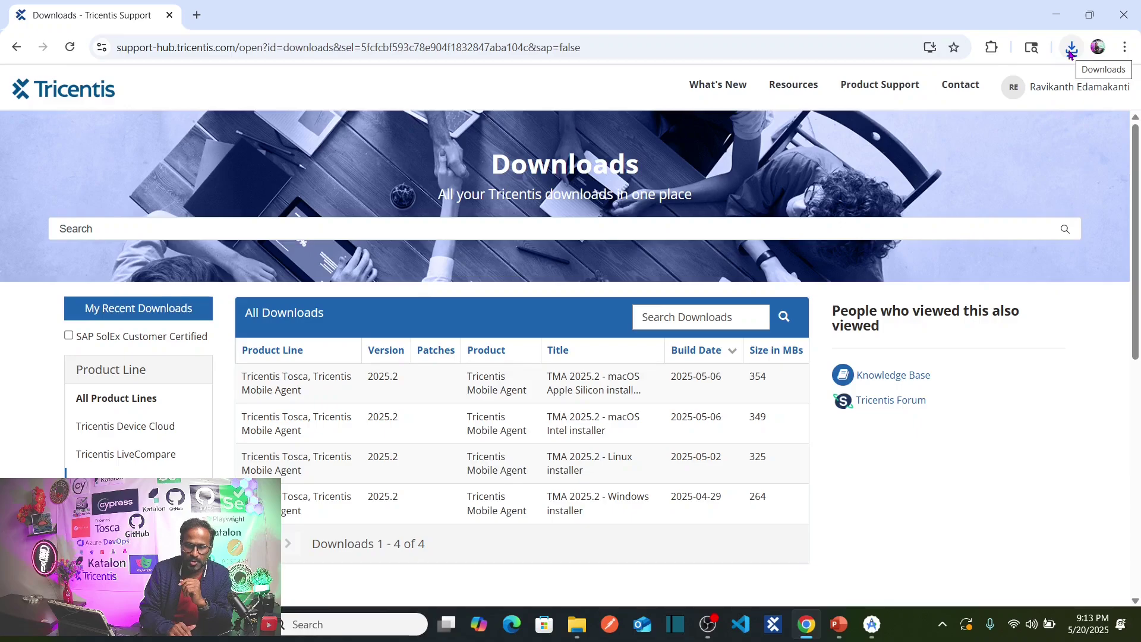
Locate the downloaded tma-2025.2-windows-installer-tricentis-mobile zip in the Downloads folder and extract it to the default destination.
{"action": "left_click", "coordinate": [1070, 51]}
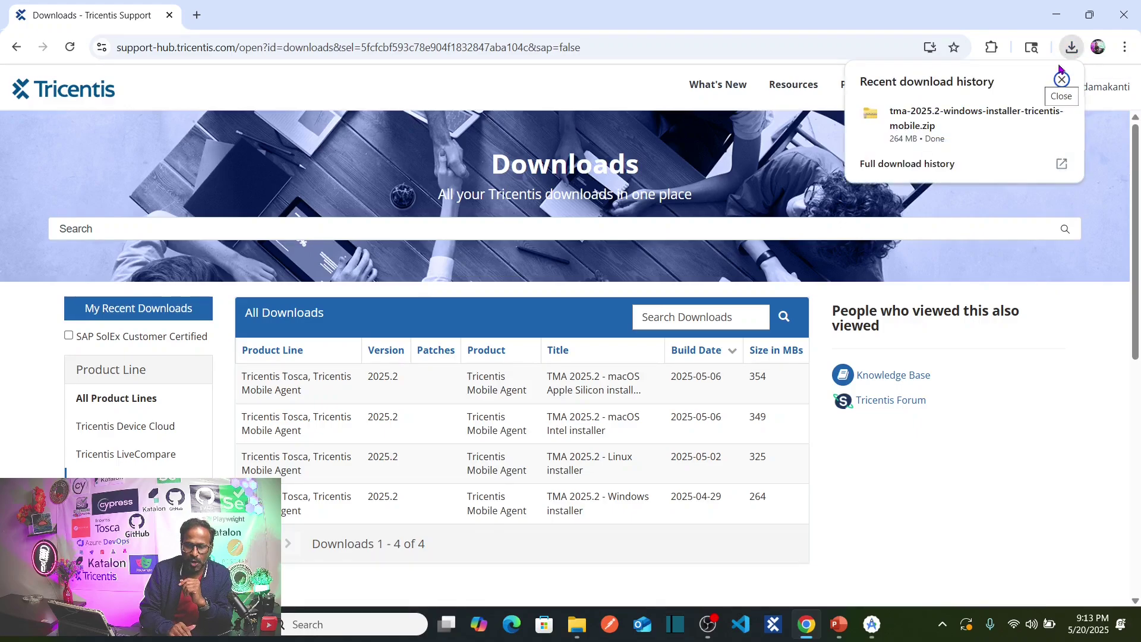
{"action": "left_click", "coordinate": [1033, 121]}
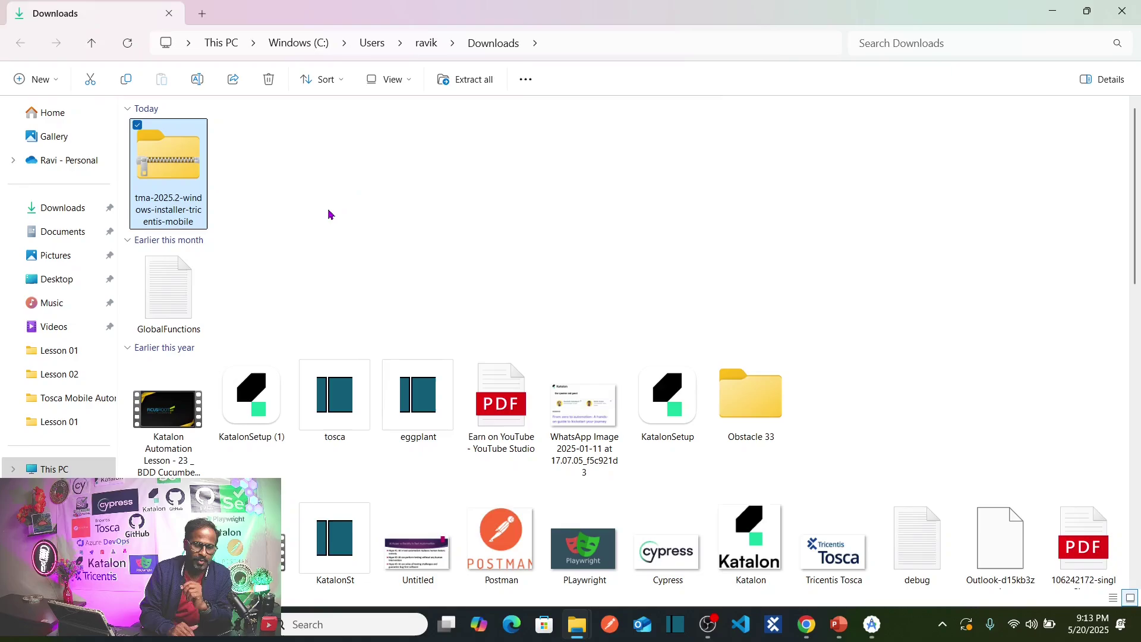
{"action": "left_click", "coordinate": [192, 190]}
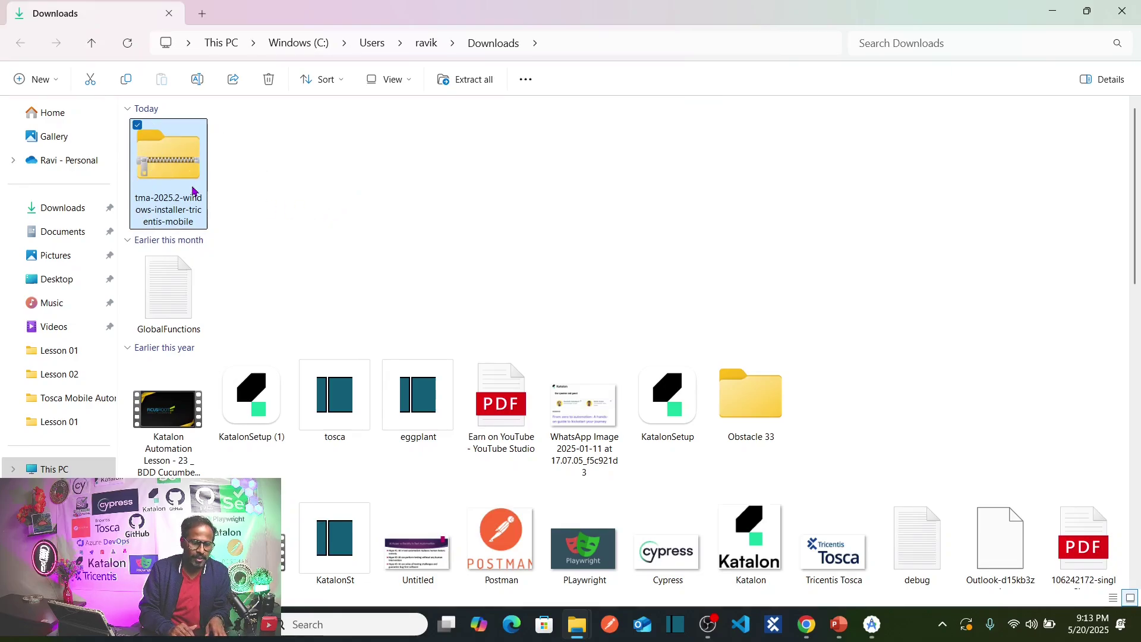
{"action": "right_click", "coordinate": [192, 190]}
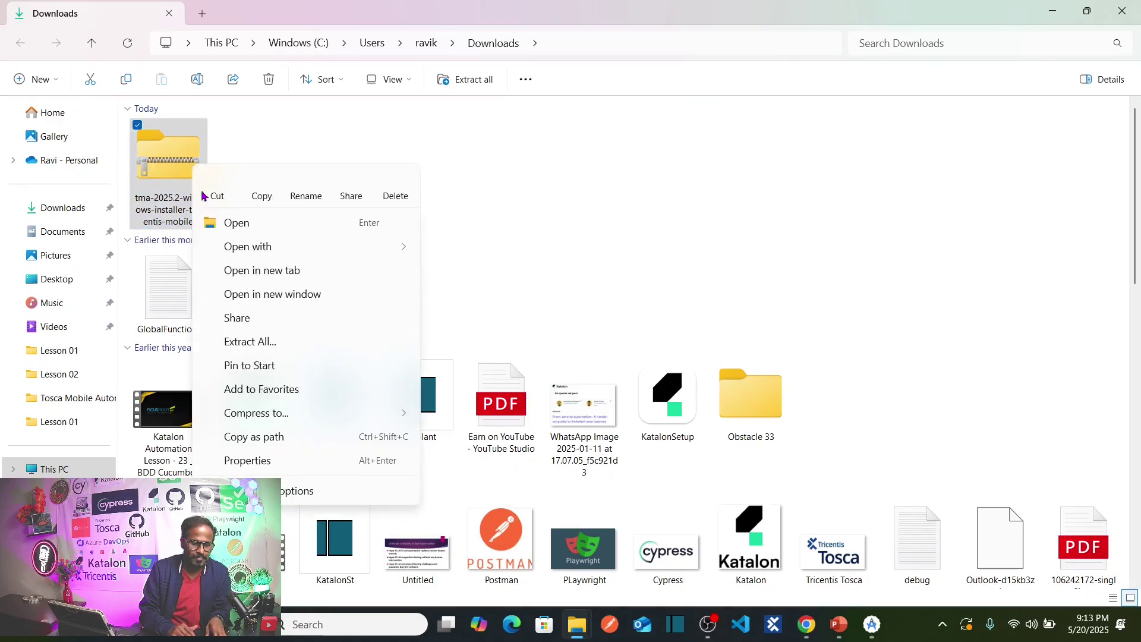
{"action": "left_click", "coordinate": [261, 343]}
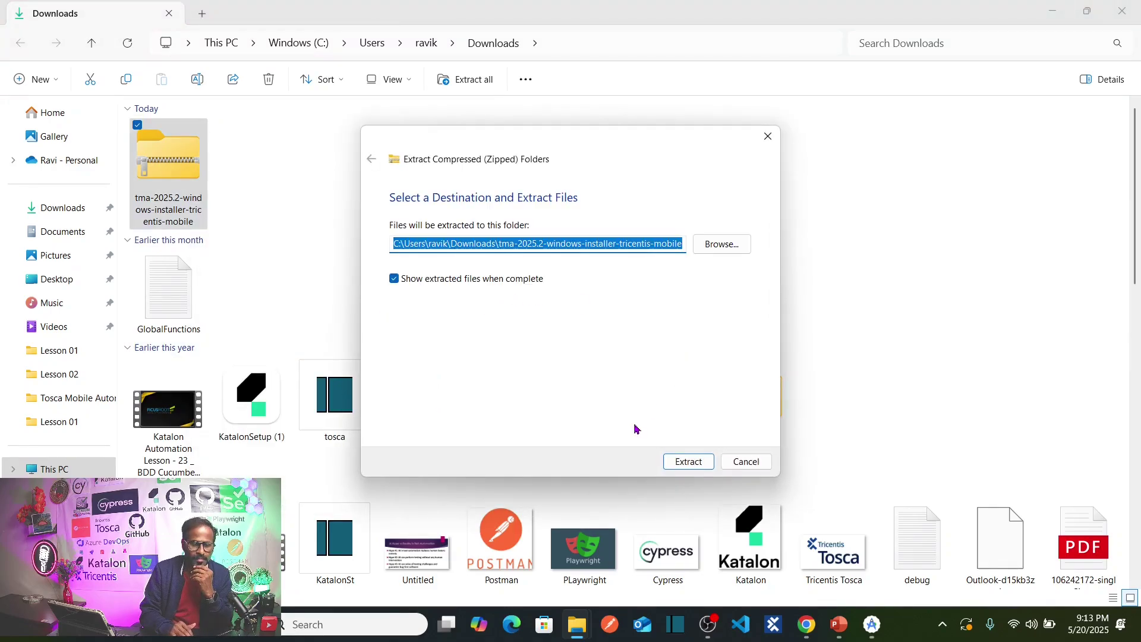
{"action": "left_click", "coordinate": [689, 462]}
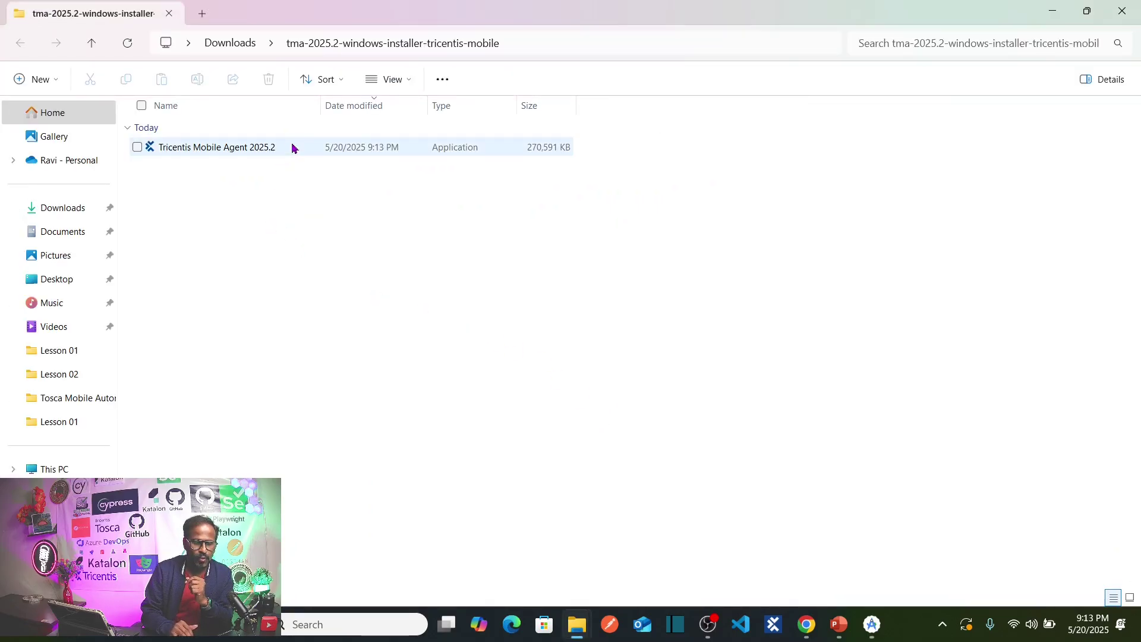
Walk through the Tricentis Mobile Agent 2025.2 setup with its default options up to the Start Menu folder choice, and quit without installing.
{"action": "left_click", "coordinate": [230, 156]}
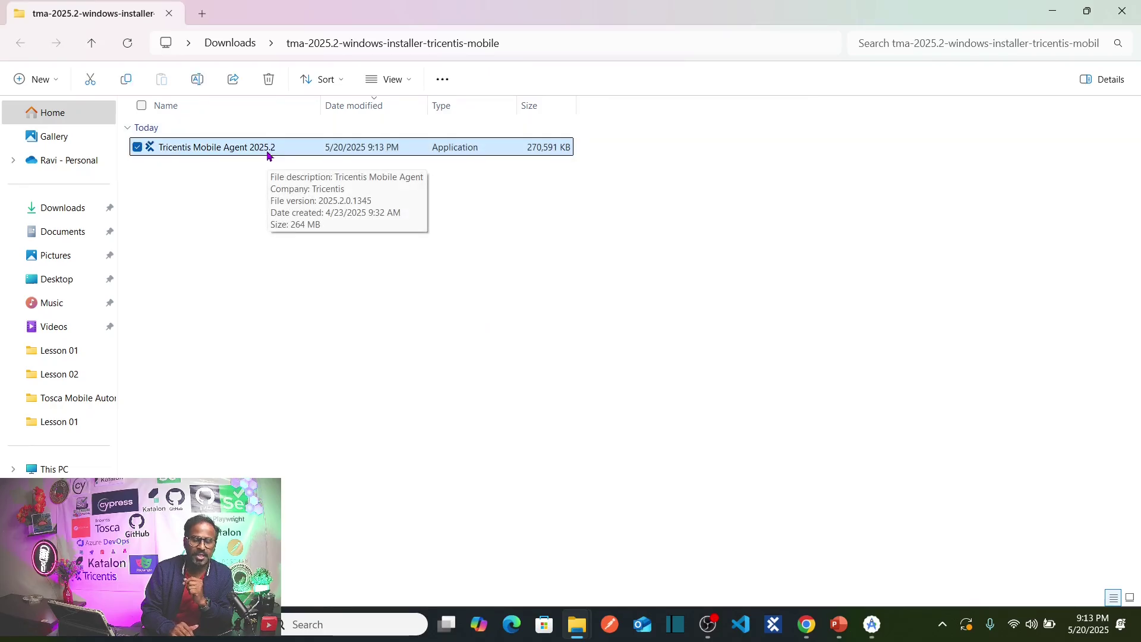
{"action": "double_click", "coordinate": [231, 148]}
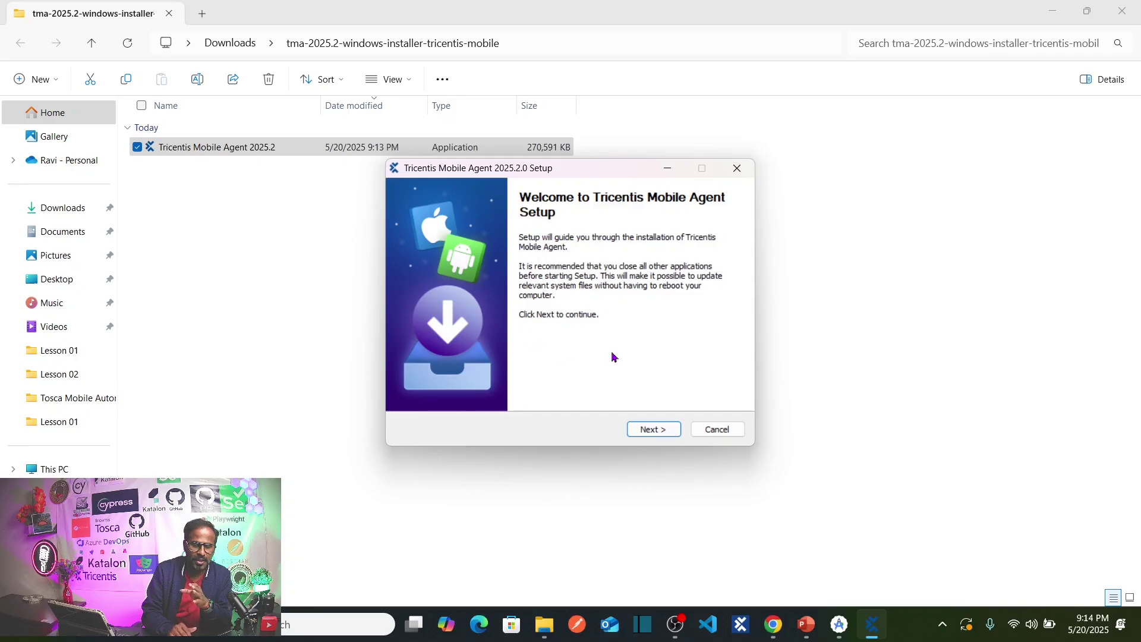
{"action": "left_click", "coordinate": [649, 432]}
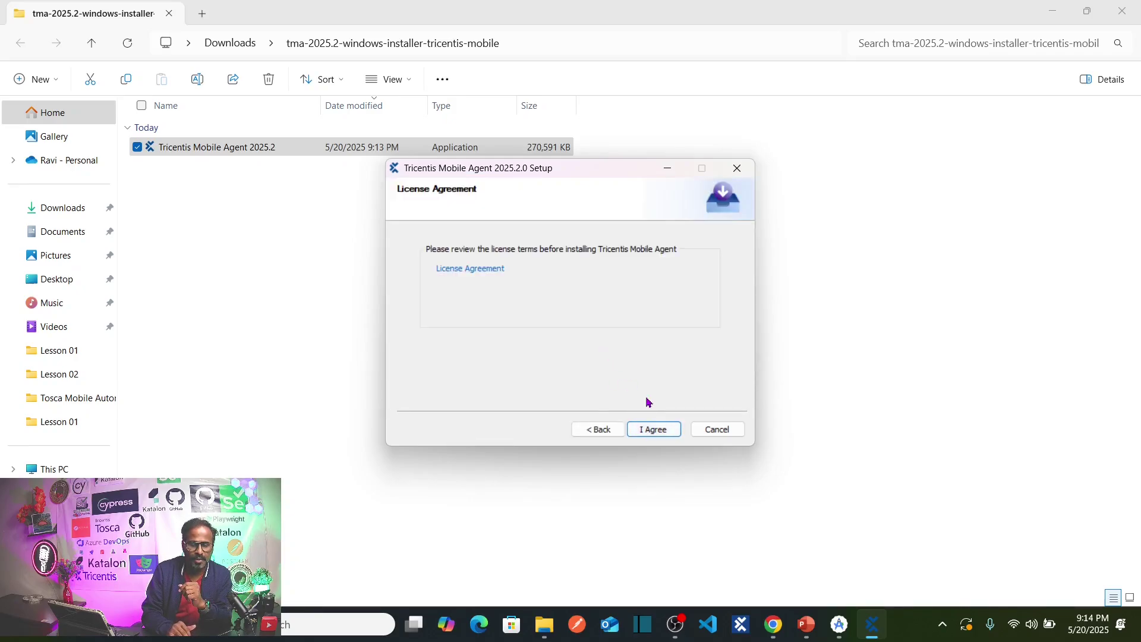
{"action": "left_click", "coordinate": [664, 436]}
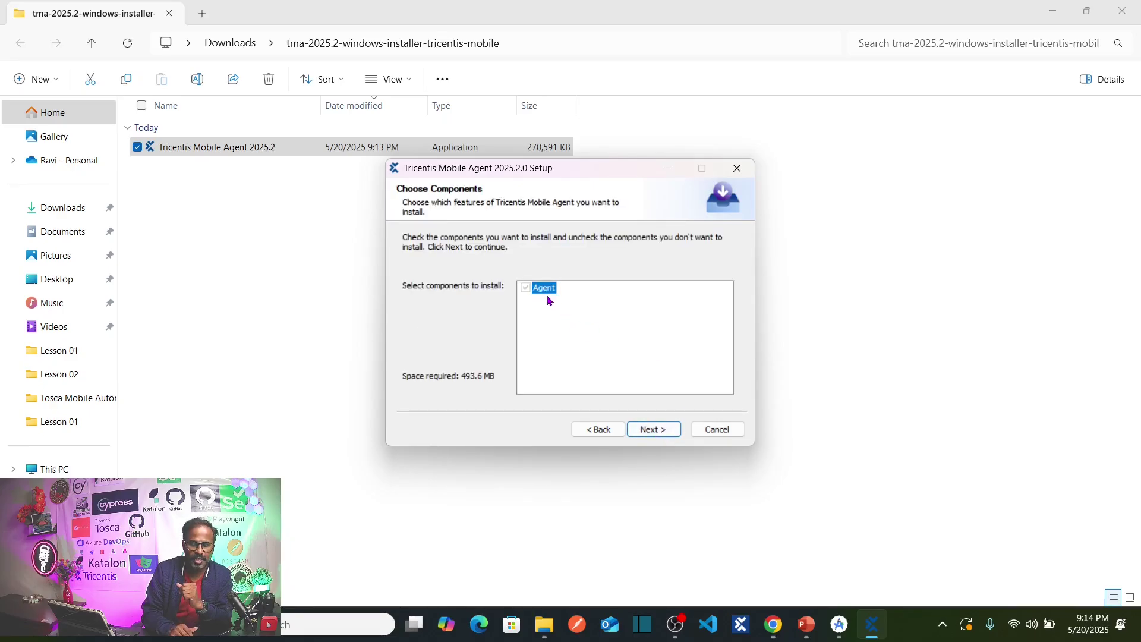
{"action": "left_click", "coordinate": [667, 440]}
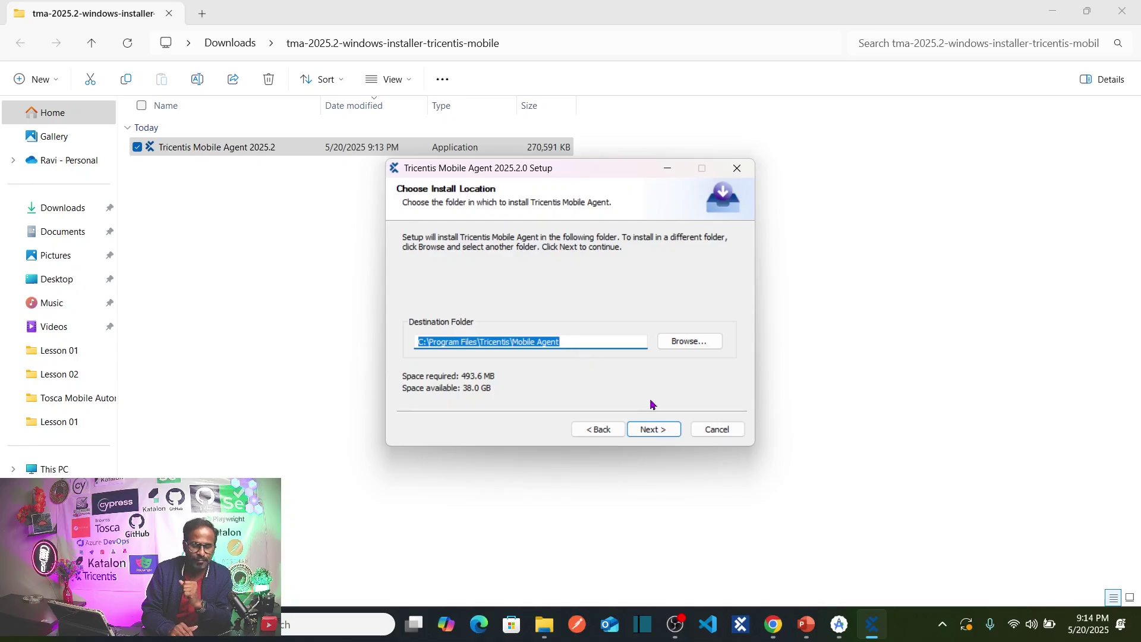
{"action": "left_click", "coordinate": [669, 430]}
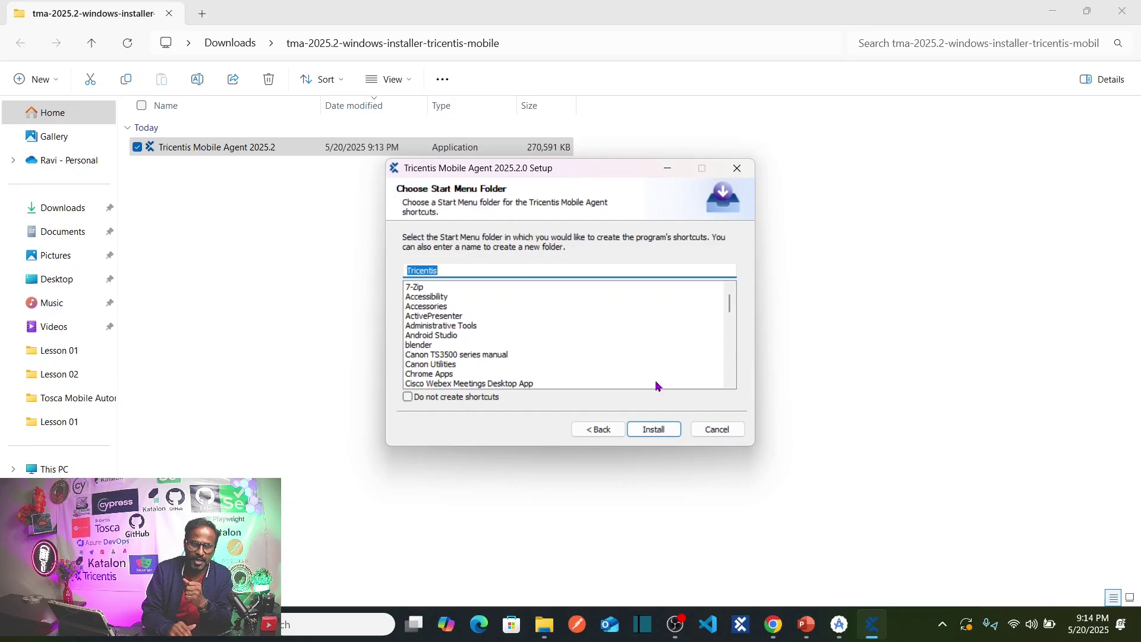
{"action": "left_click_drag", "start_coordinate": [731, 309], "coordinate": [731, 382]}
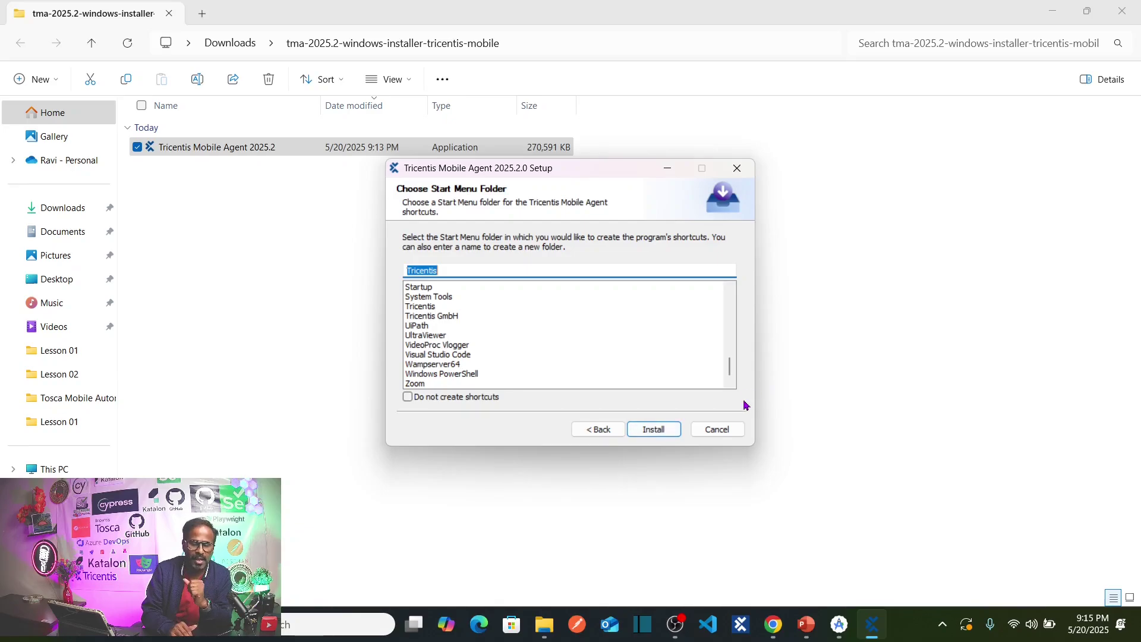
{"action": "left_click", "coordinate": [734, 429]}
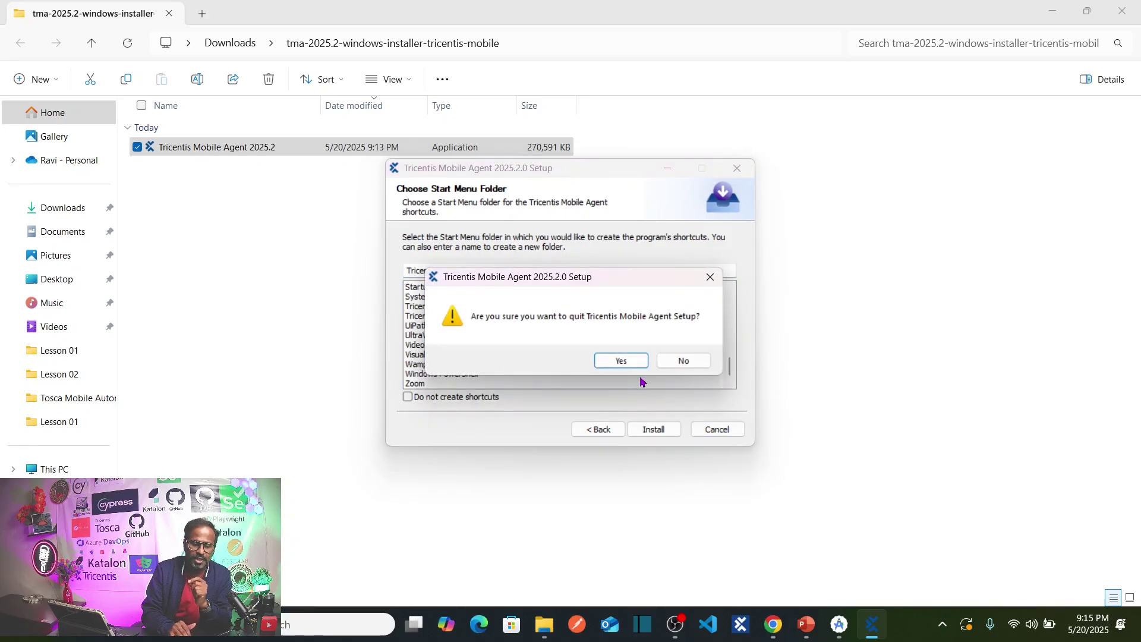
{"action": "left_click", "coordinate": [622, 362]}
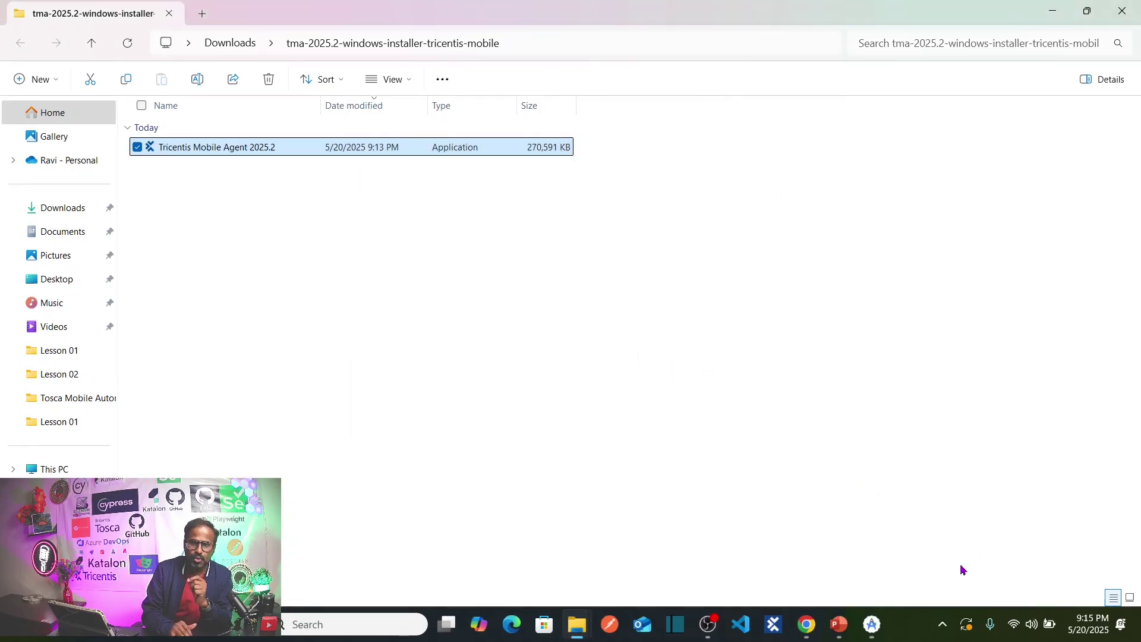
Open the console of the running Tricentis Mobile Agent in the browser and select its address, localhost:8585.
{"action": "left_click", "coordinate": [941, 632]}
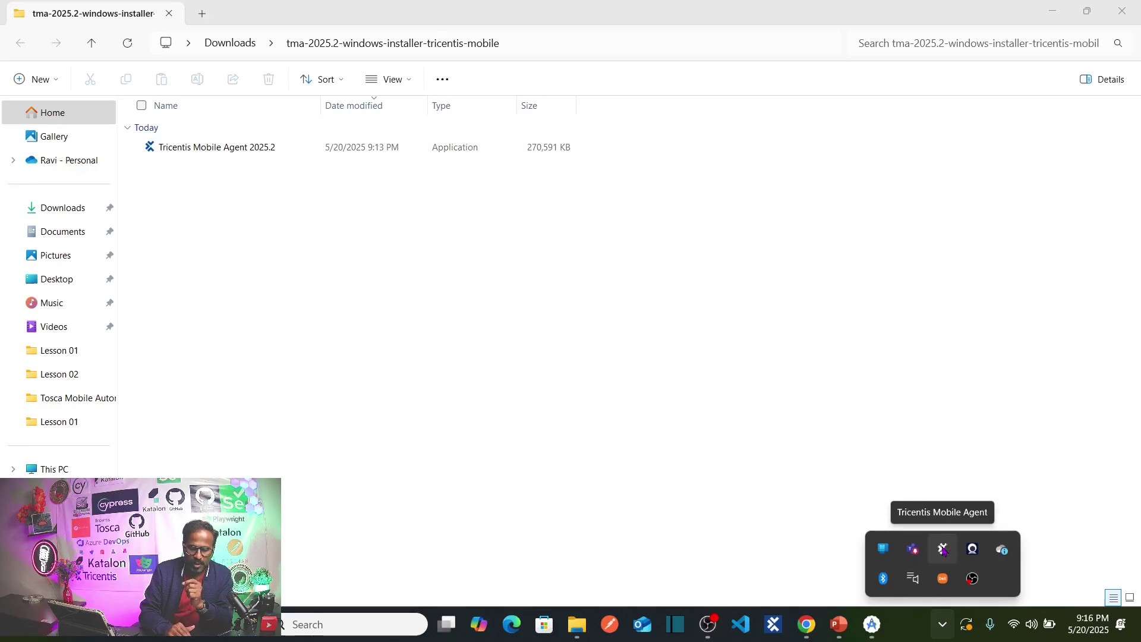
{"action": "right_click", "coordinate": [944, 549]}
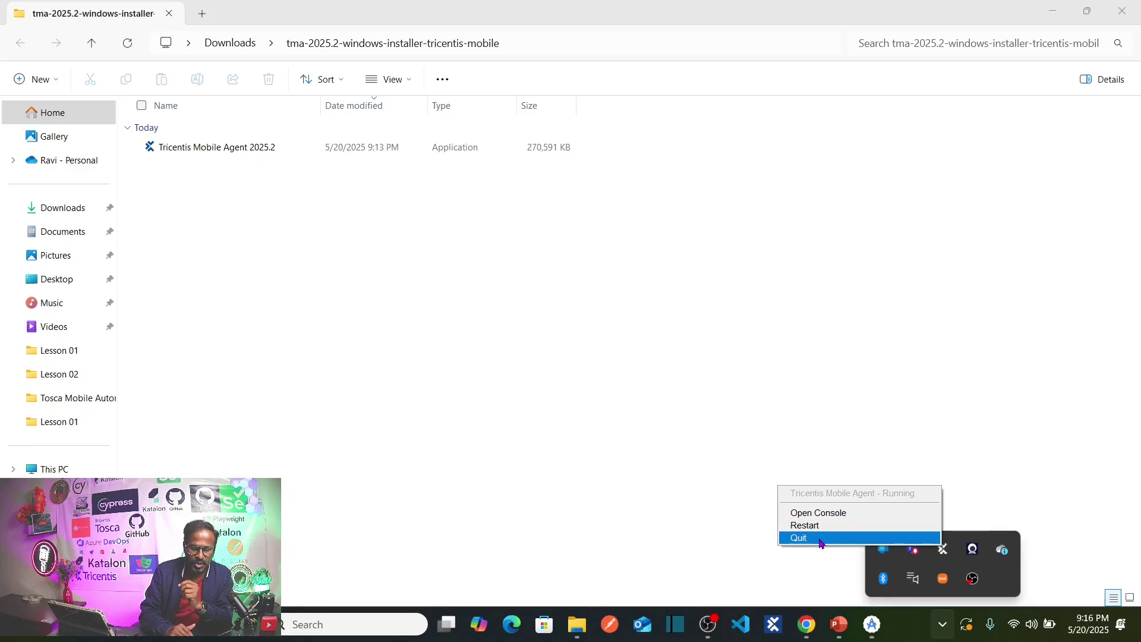
{"action": "left_click", "coordinate": [849, 515]}
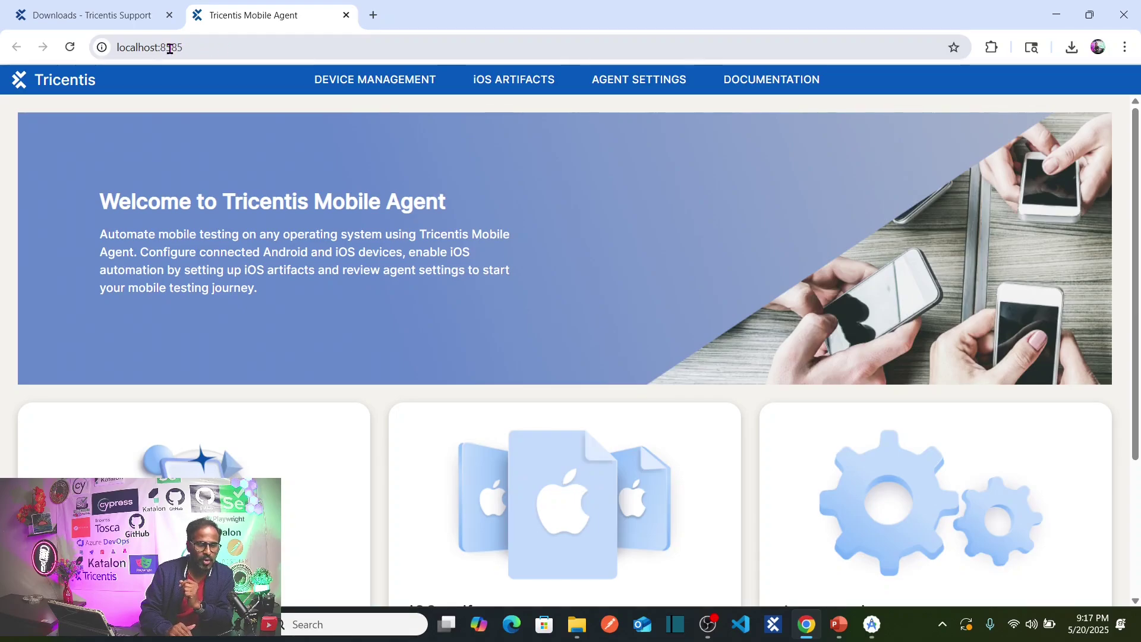
{"action": "left_click", "coordinate": [210, 47]}
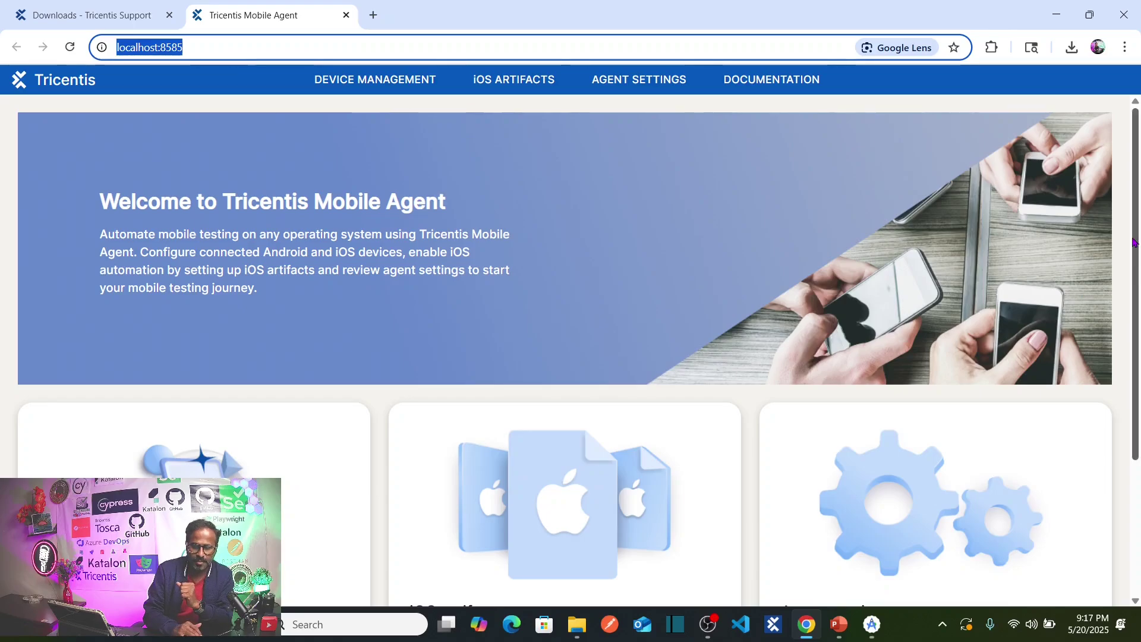
Look over the Mobile Agent home page sections and open Device Management.
{"action": "left_click", "coordinate": [1135, 305]}
{"action": "scroll", "coordinate": [1135, 306], "scroll_direction": "down", "scroll_amount": 2}
{"action": "scroll", "coordinate": [1135, 305], "scroll_direction": "down", "scroll_amount": 1}
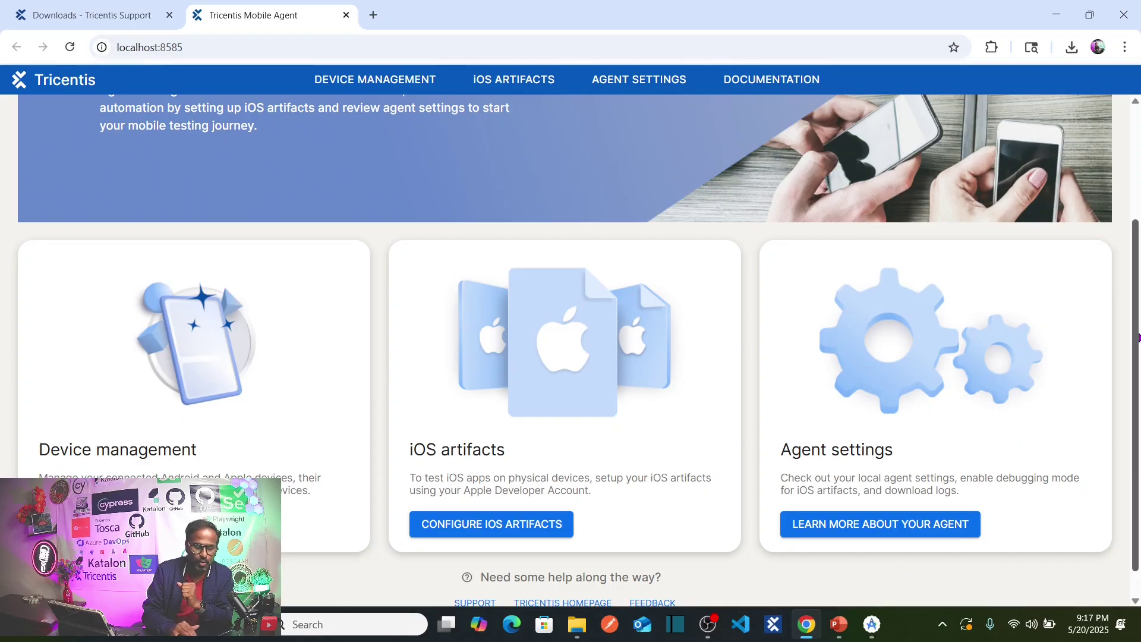
{"action": "scroll", "coordinate": [1137, 338], "scroll_direction": "up", "scroll_amount": 3}
{"action": "scroll", "coordinate": [1137, 337], "scroll_direction": "down", "scroll_amount": 4}
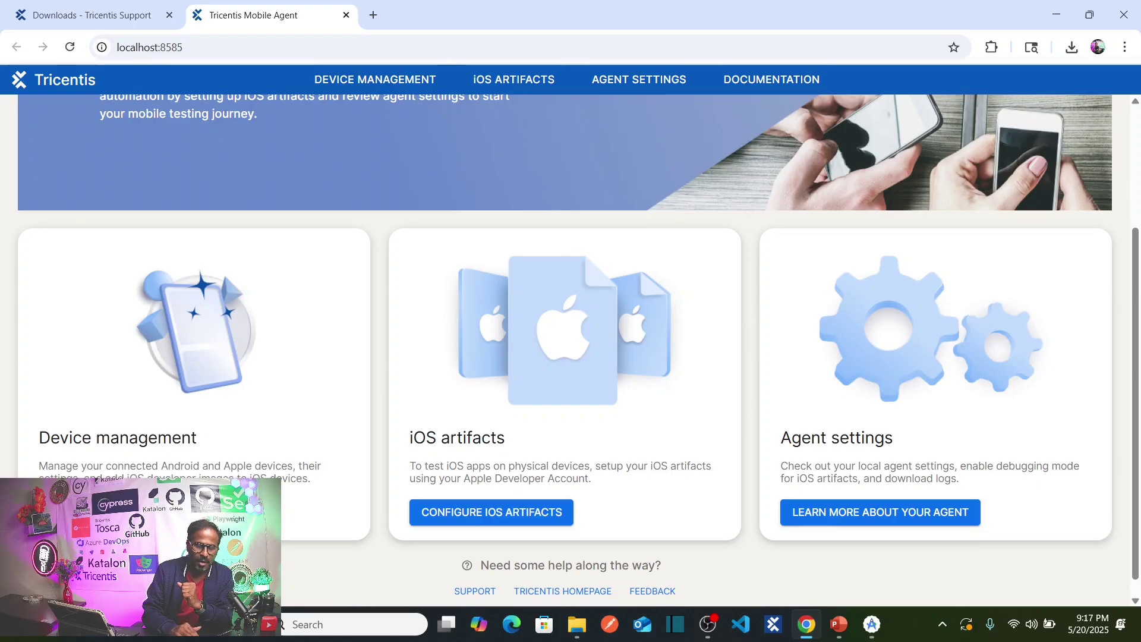
{"action": "left_click", "coordinate": [119, 512]}
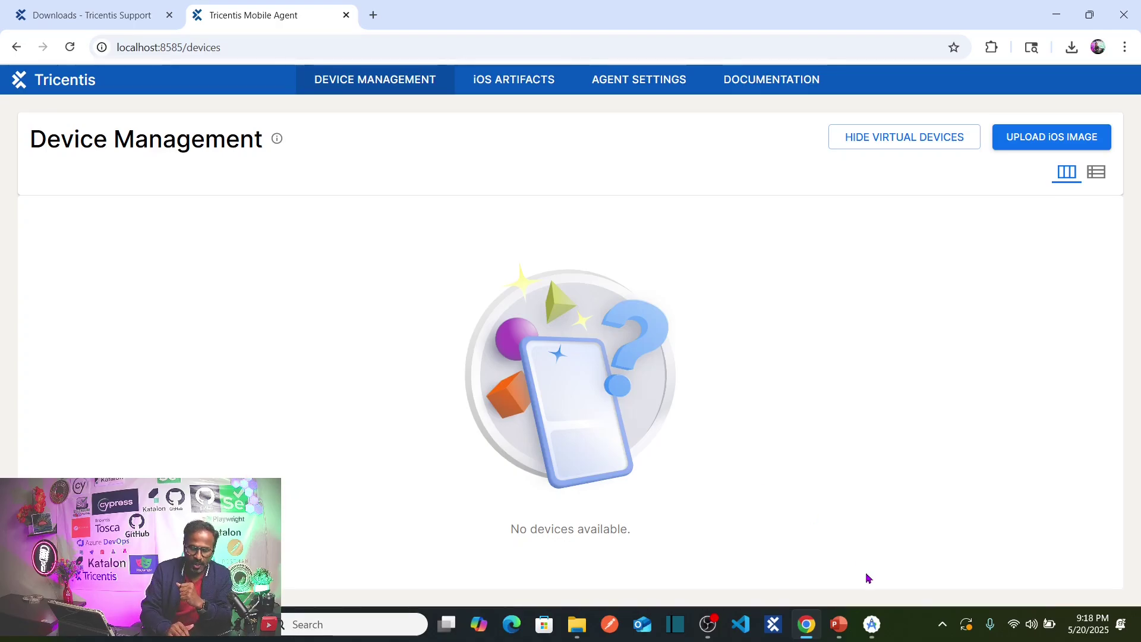
Switch to Android Studio's Device Manager, start the first Medium Phone API 35 virtual device with netsimd network access allowed, and reposition its emulator window.
{"action": "mouse_move", "coordinate": [872, 624]}
{"action": "left_click", "coordinate": [921, 568]}
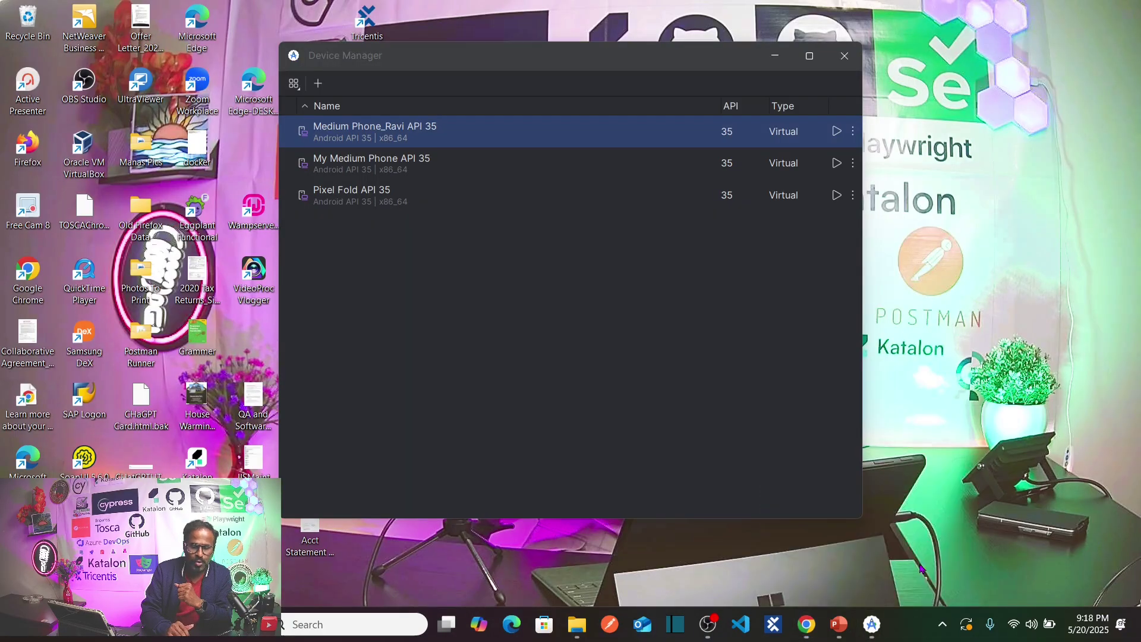
{"action": "left_click", "coordinate": [837, 132]}
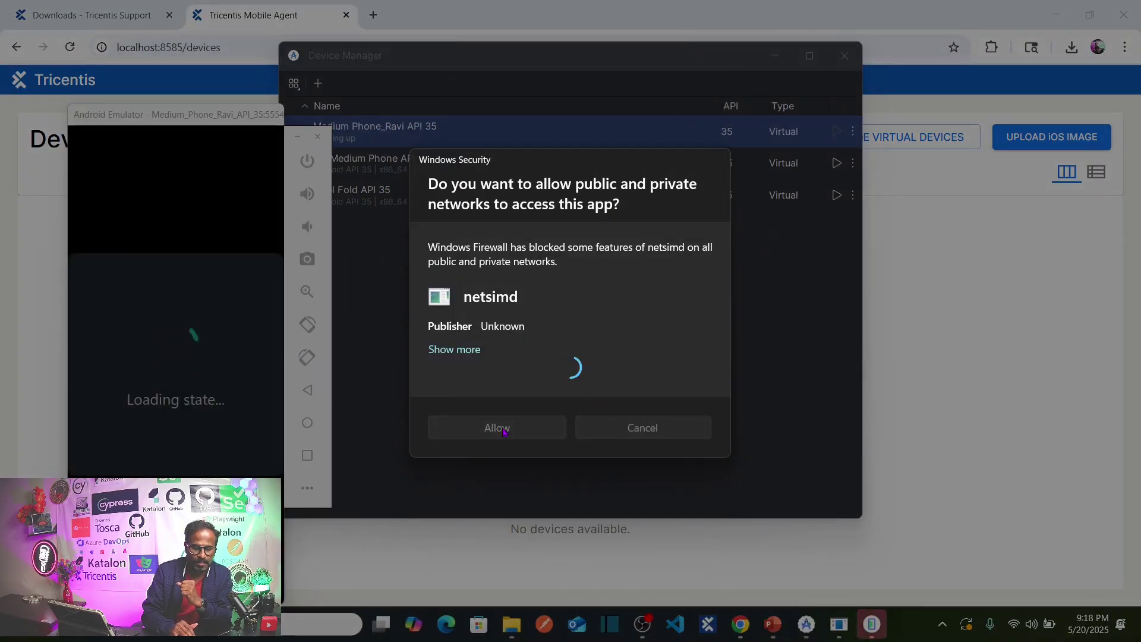
{"action": "left_click", "coordinate": [503, 429]}
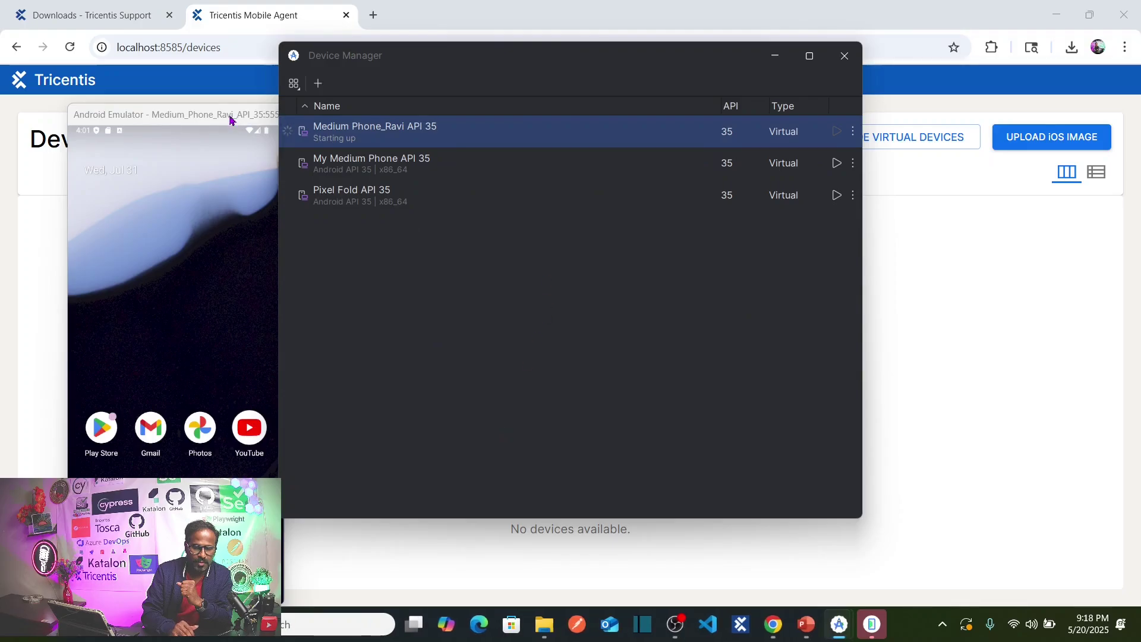
{"action": "left_click", "coordinate": [190, 126]}
{"action": "left_click_drag", "start_coordinate": [190, 126], "coordinate": [630, 110]}
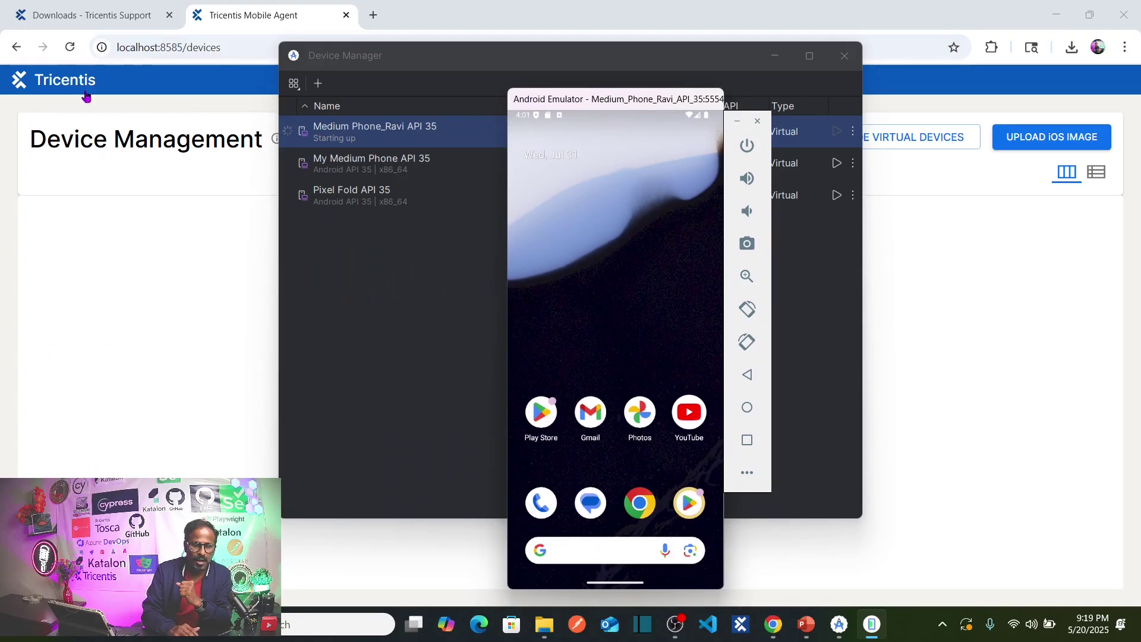
Check the emulator's entry in Device Management, and bring the Android Studio welcome window and the running emulator to the front for comparison.
{"action": "left_click", "coordinate": [30, 171]}
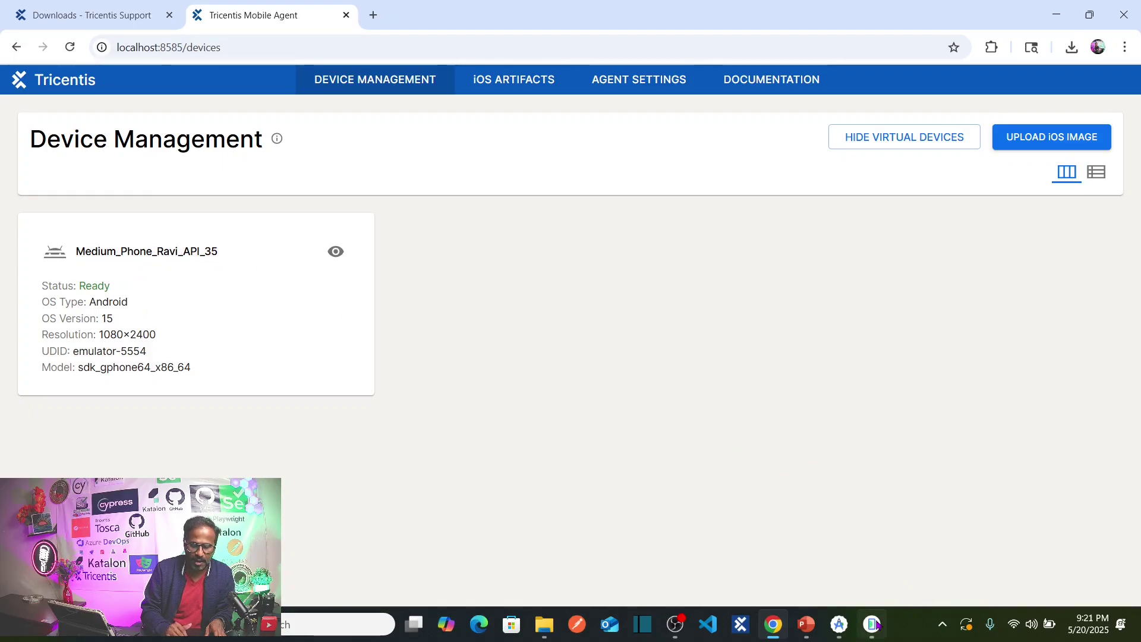
{"action": "mouse_move", "coordinate": [872, 621]}
{"action": "left_click", "coordinate": [872, 539]}
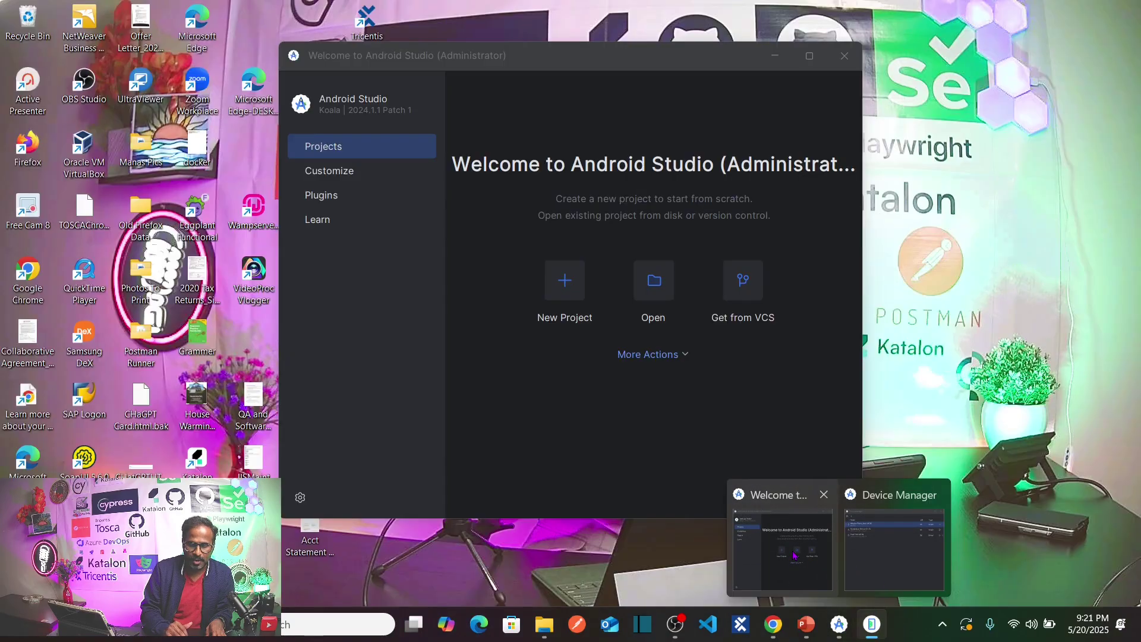
{"action": "left_click", "coordinate": [782, 549]}
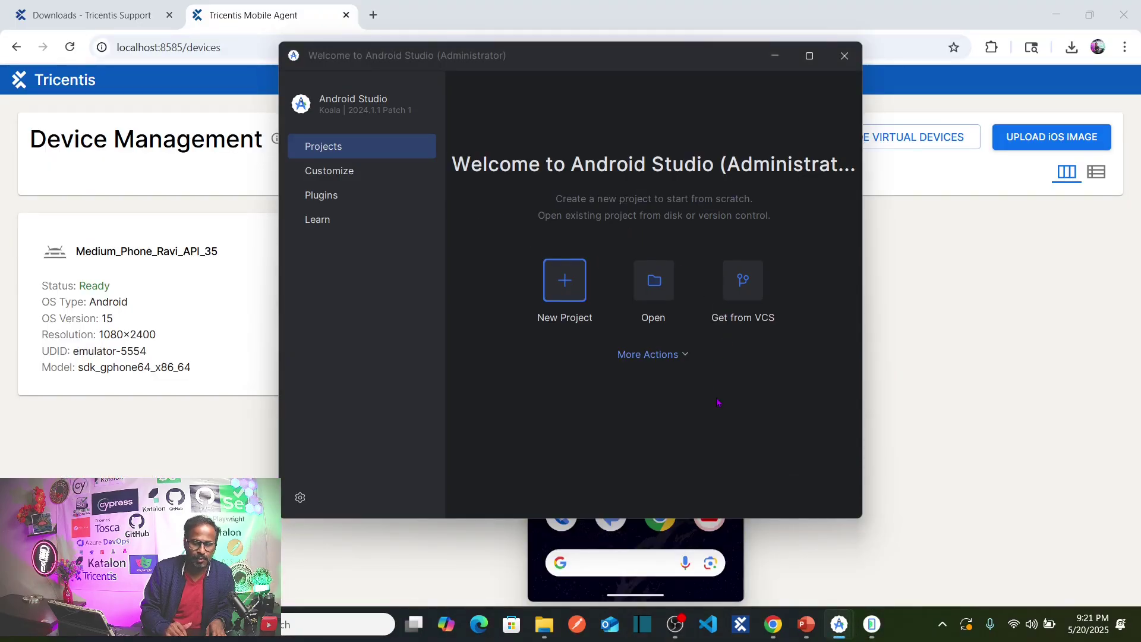
{"action": "mouse_move", "coordinate": [871, 624]}
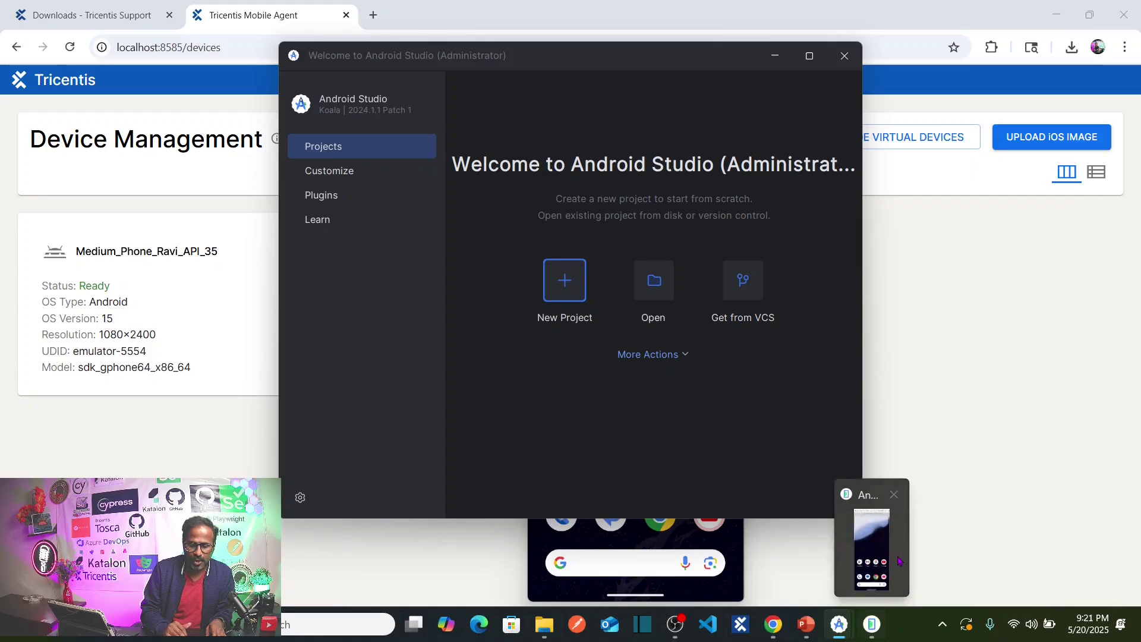
{"action": "left_click", "coordinate": [876, 539]}
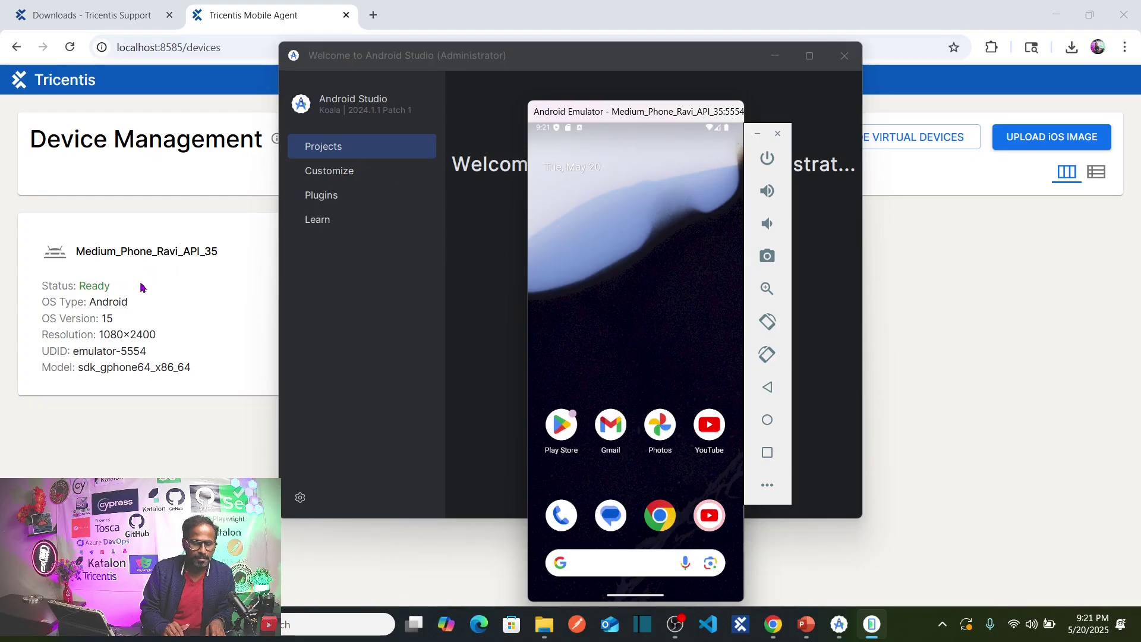
Return to Device Management in the browser and highlight the UDID line on the emulator's device card.
{"action": "left_click", "coordinate": [70, 410]}
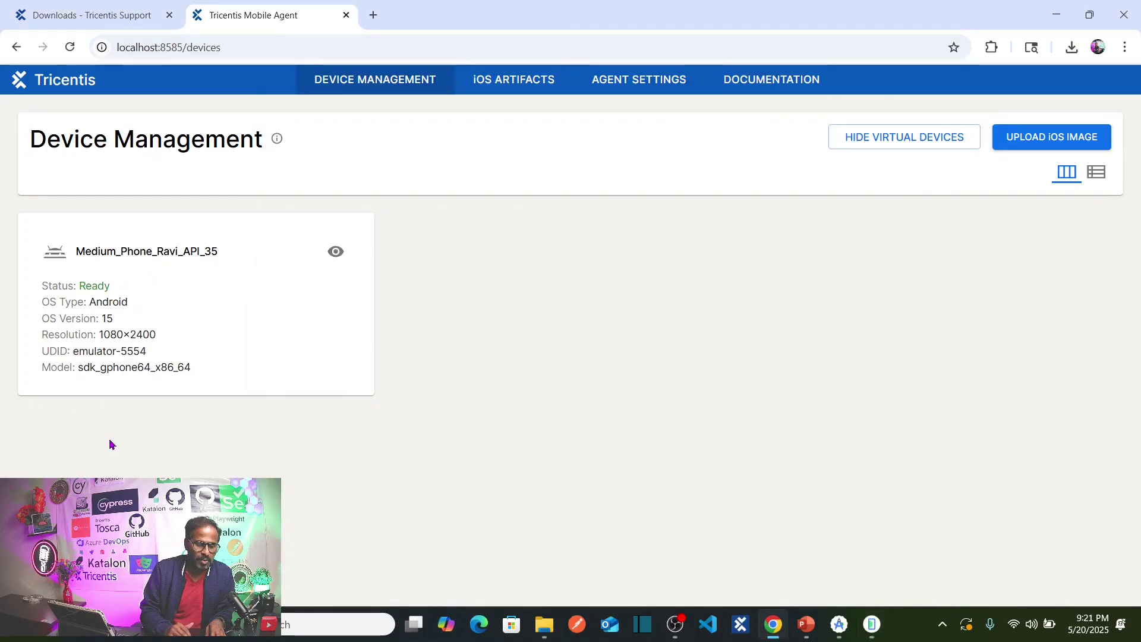
{"action": "left_click_drag", "start_coordinate": [43, 351], "coordinate": [162, 353]}
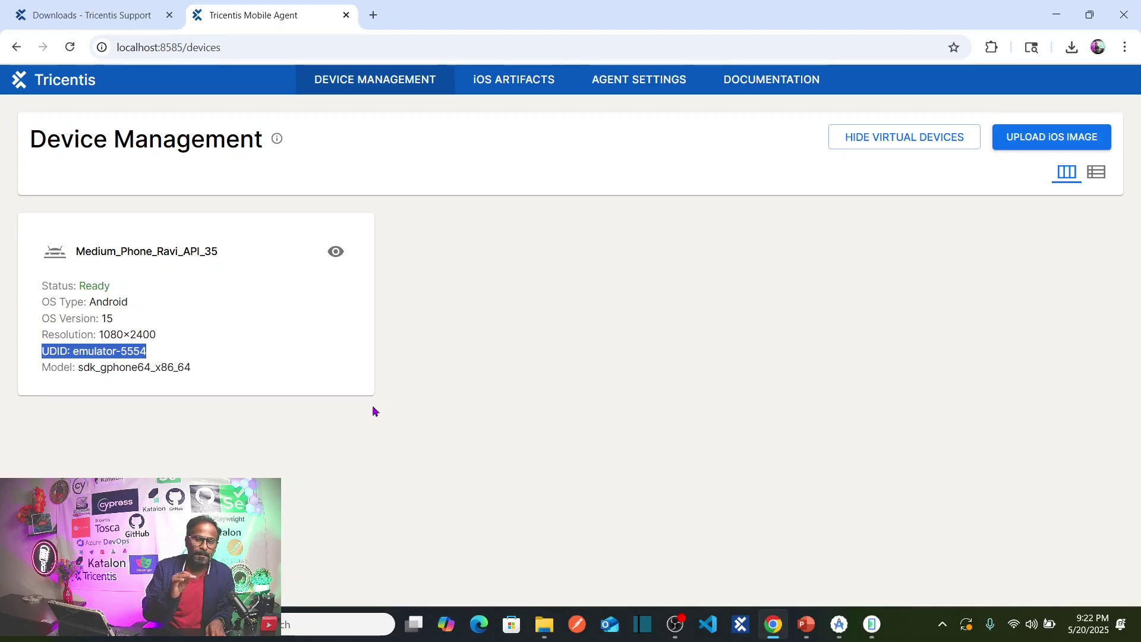
{"action": "left_click", "coordinate": [533, 374]}
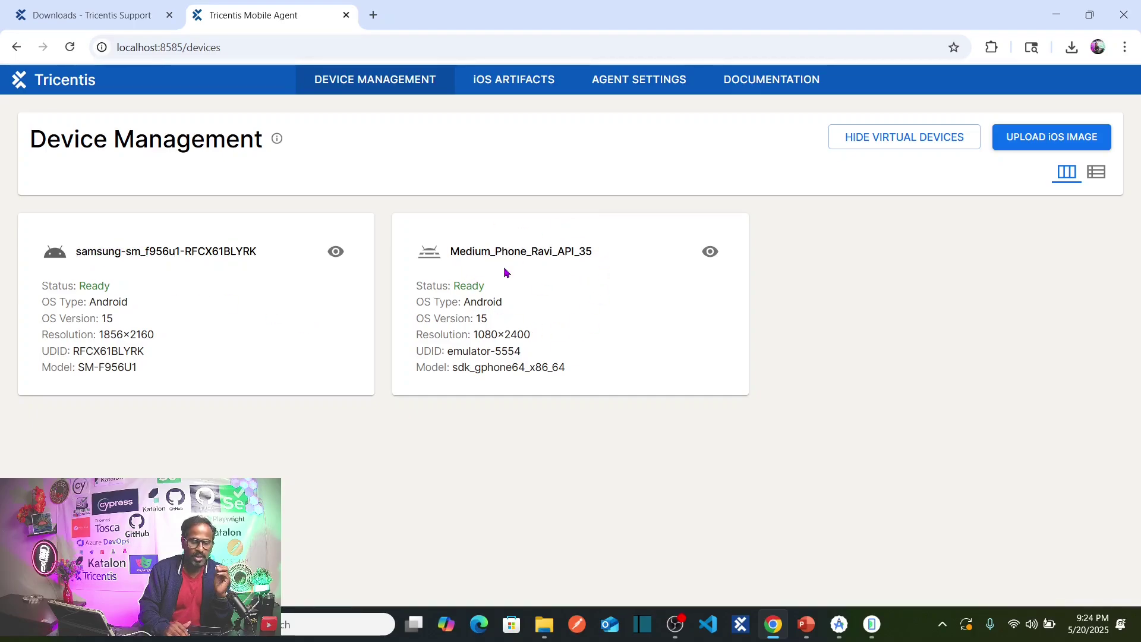
Bring up the Android emulator and close it, along with the Device Manager and Android Studio welcome windows.
{"action": "mouse_move", "coordinate": [871, 625]}
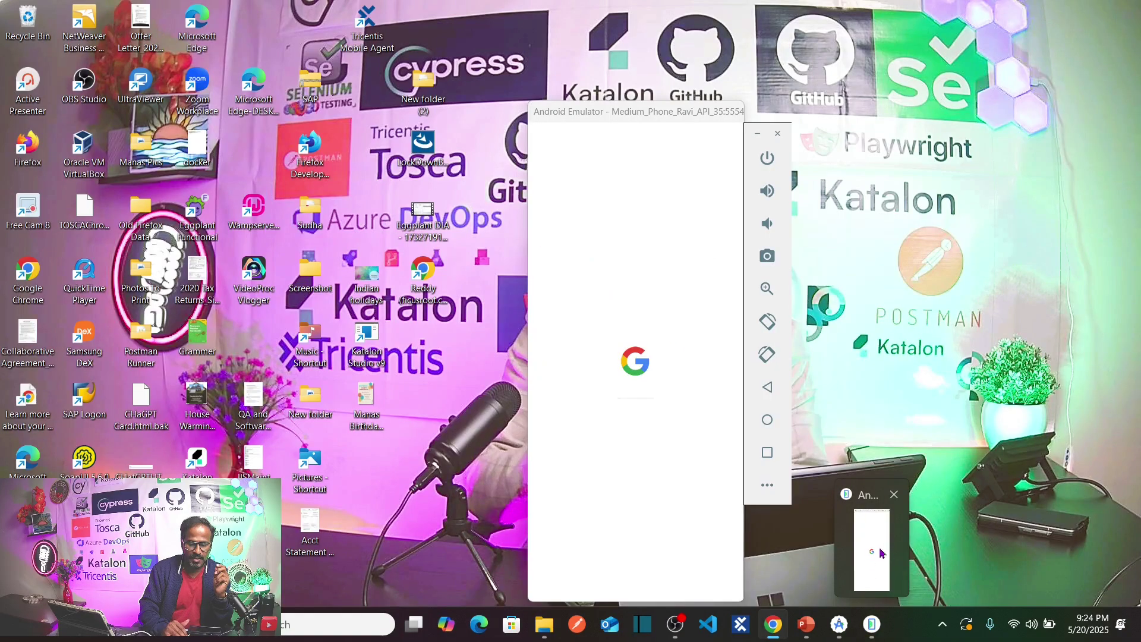
{"action": "left_click", "coordinate": [867, 576]}
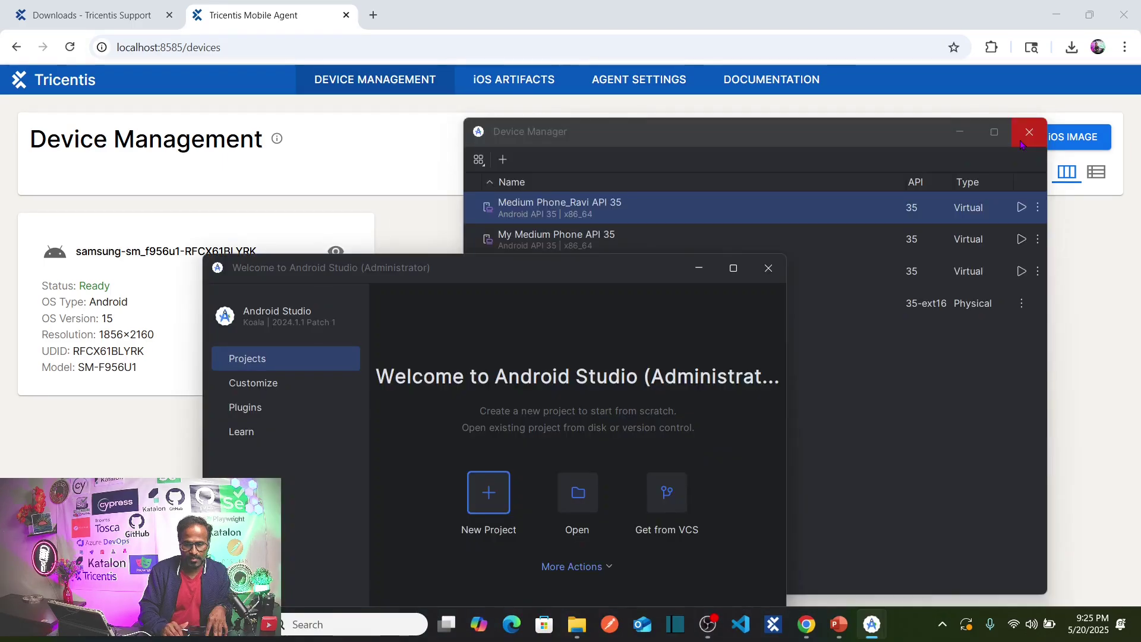
{"action": "left_click", "coordinate": [1022, 141]}
{"action": "left_click", "coordinate": [768, 268]}
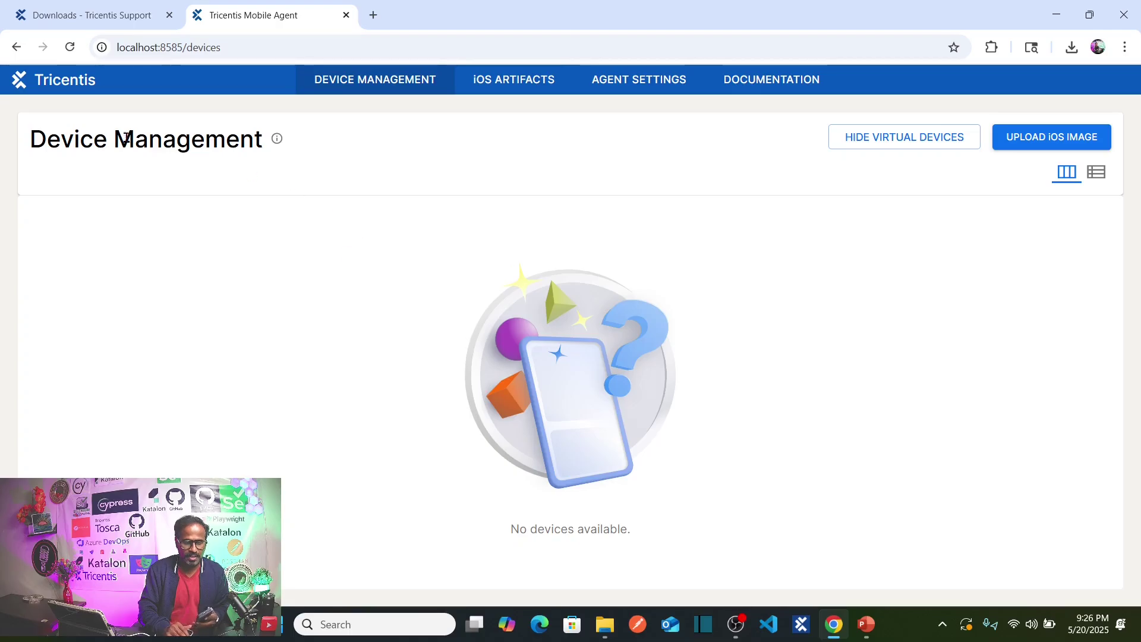
Go back to the Mobile Agent home page, review its sections, and check for Tricentis Mobile Agent among the hidden background apps.
{"action": "left_click", "coordinate": [78, 88]}
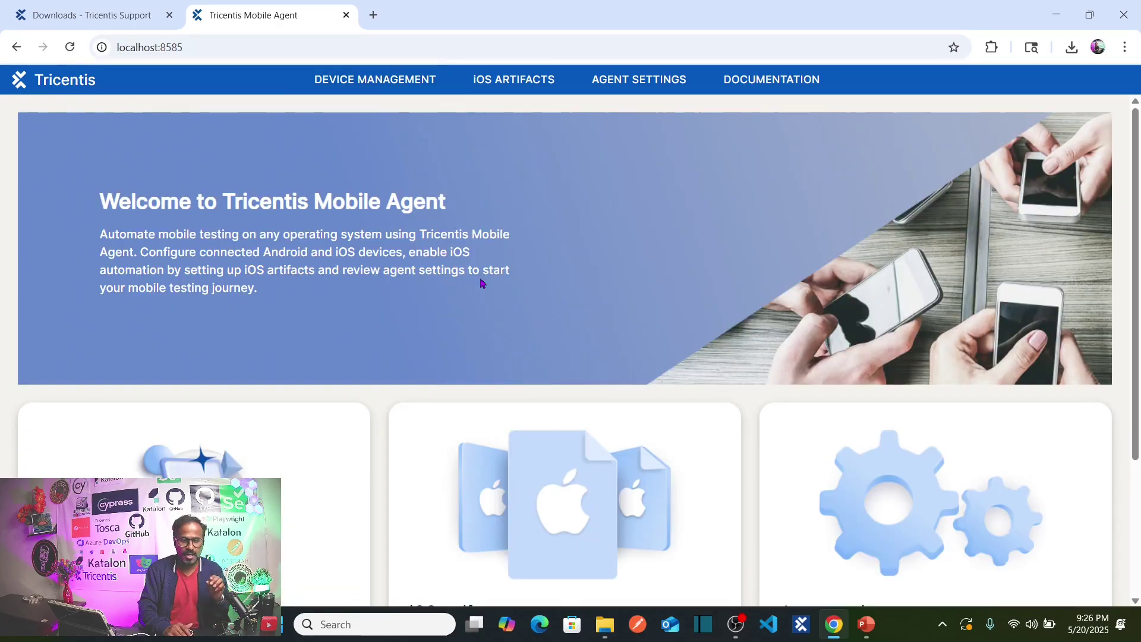
{"action": "scroll", "coordinate": [623, 281], "scroll_direction": "down", "scroll_amount": 3}
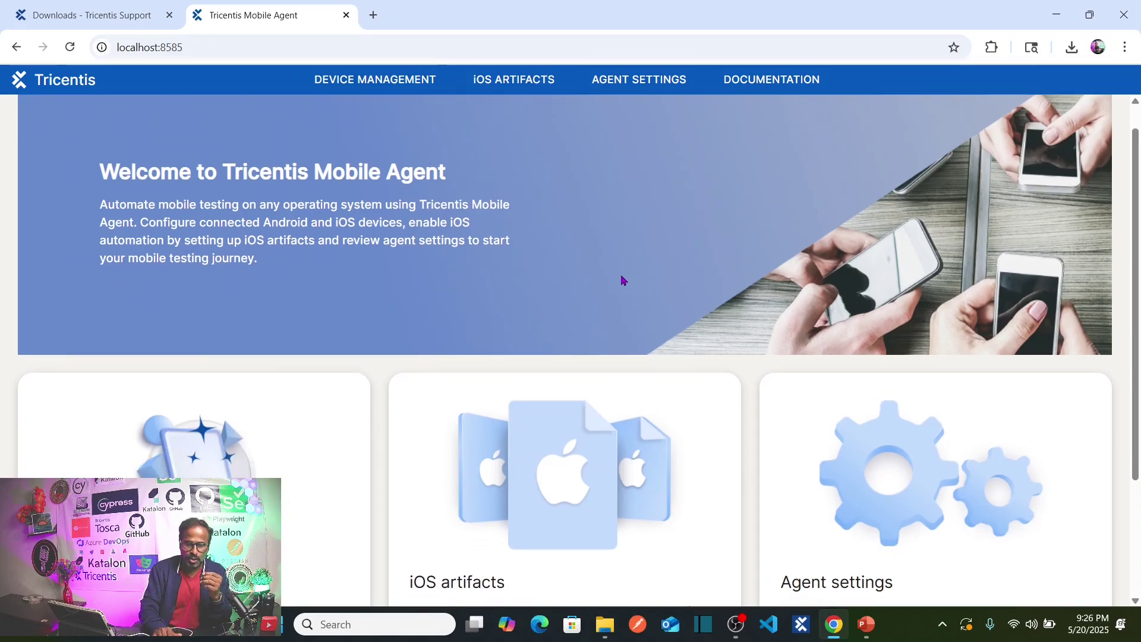
{"action": "left_click", "coordinate": [943, 624]}
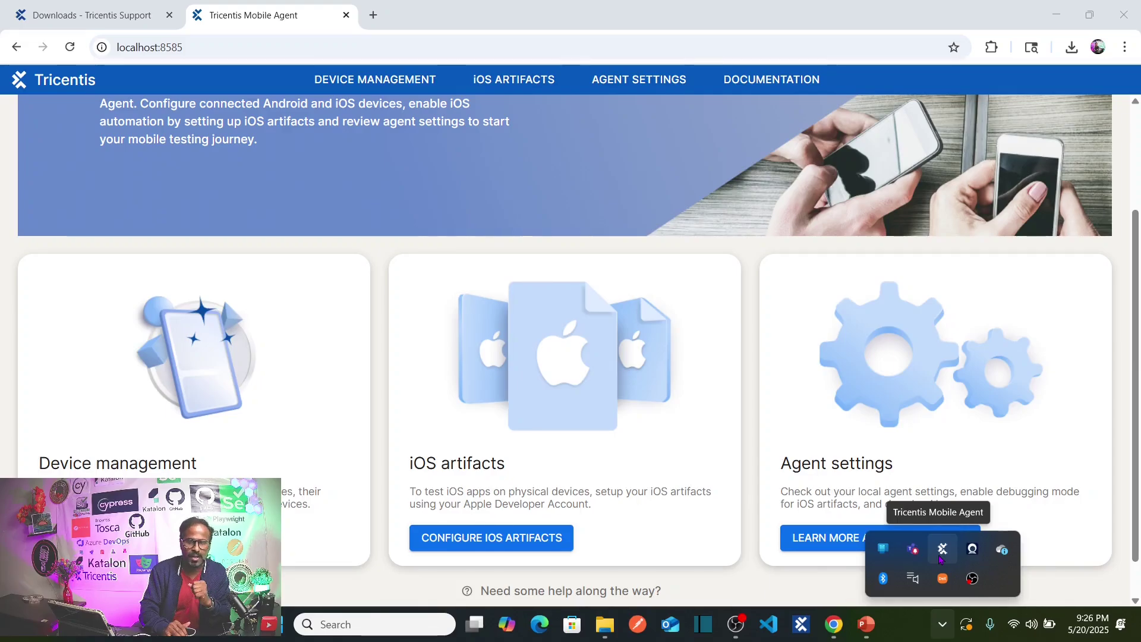
{"action": "left_click", "coordinate": [749, 430]}
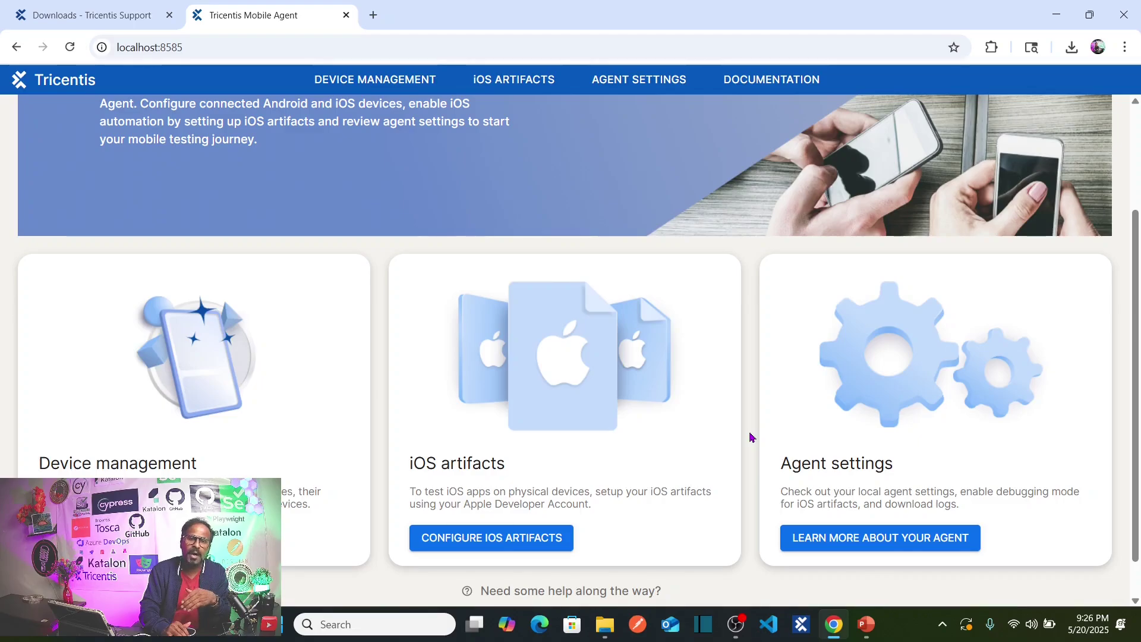